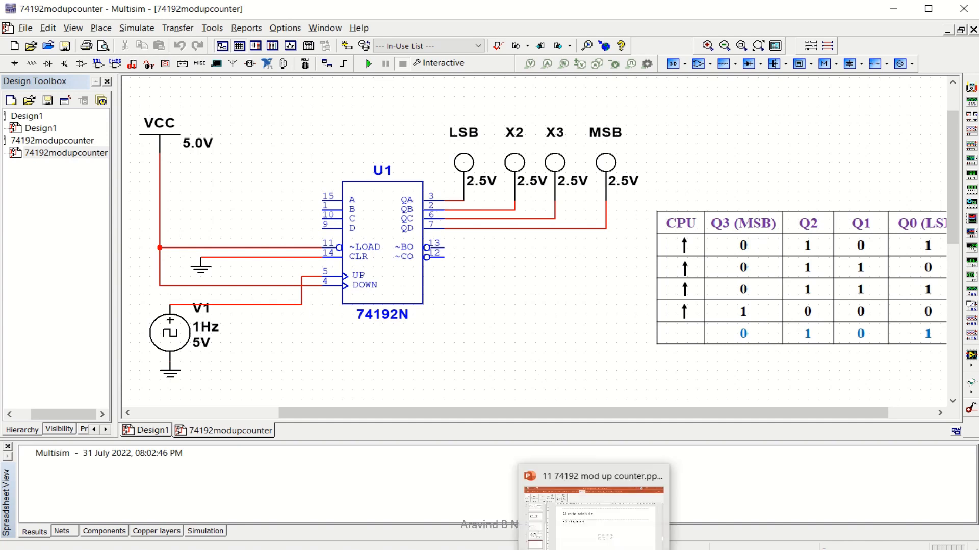
{"action": "left_click", "coordinate": [595, 538]}
{"action": "key", "text": "Page_Up"}
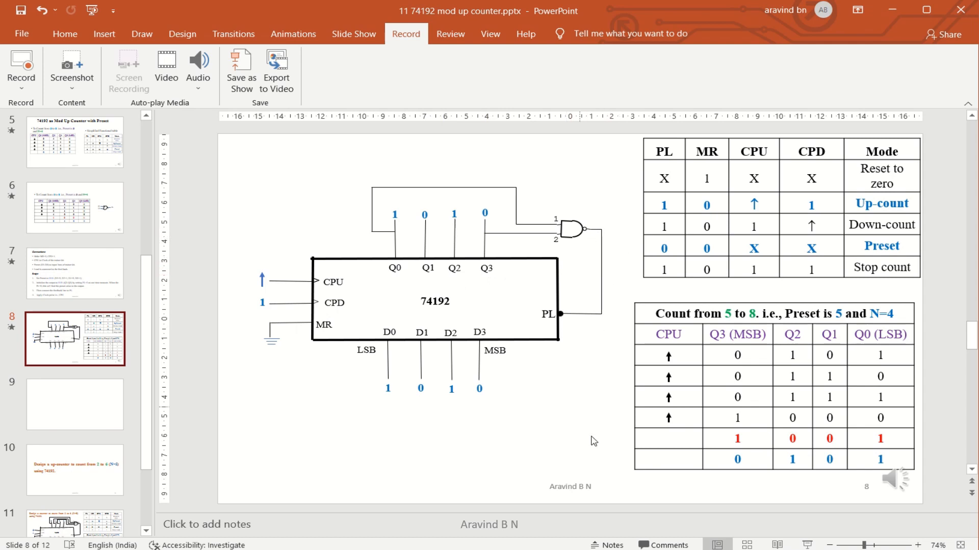
{"action": "mouse_move", "coordinate": [631, 549]}
{"action": "left_click", "coordinate": [631, 515]}
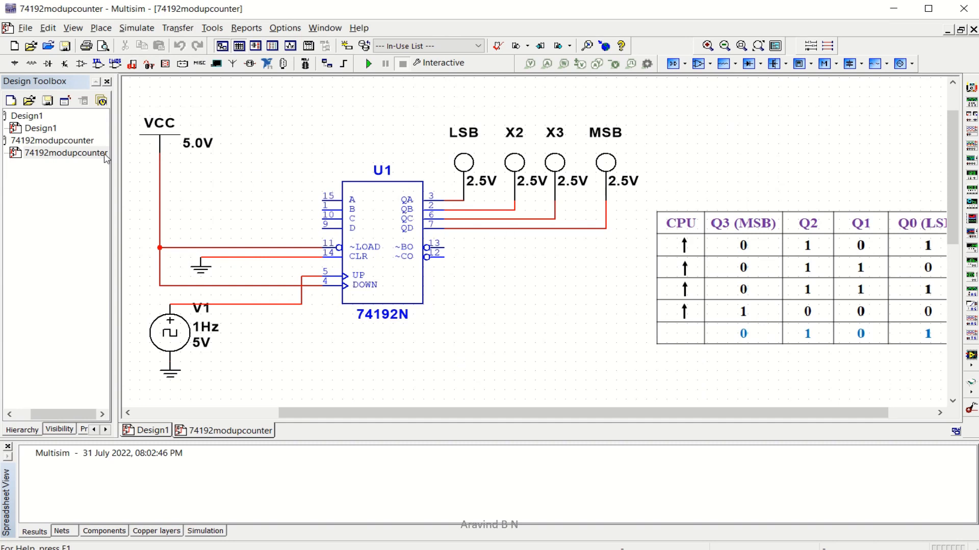
Place section A of a 7400N TTL NAND chip (U2A) on the schematic
{"action": "left_click", "coordinate": [98, 64]}
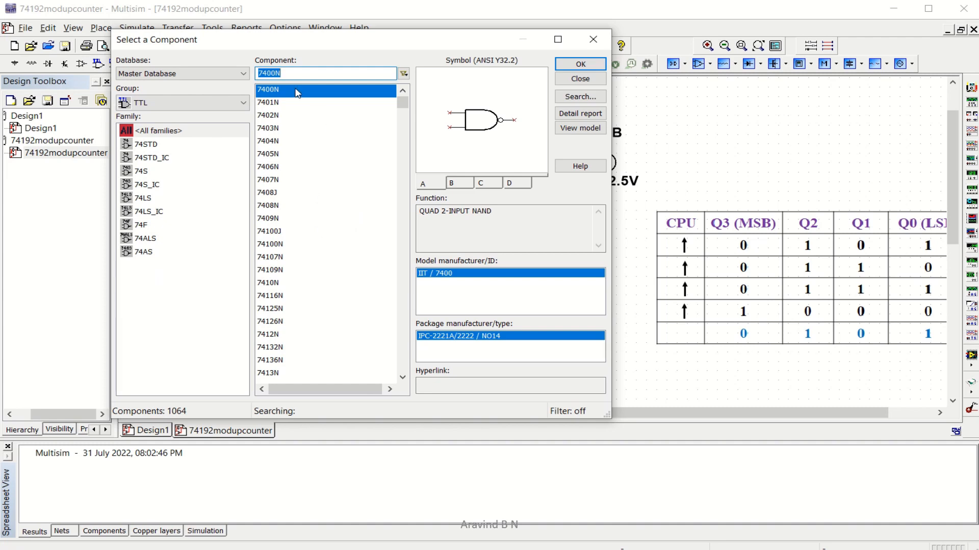
{"action": "left_click", "coordinate": [351, 90]}
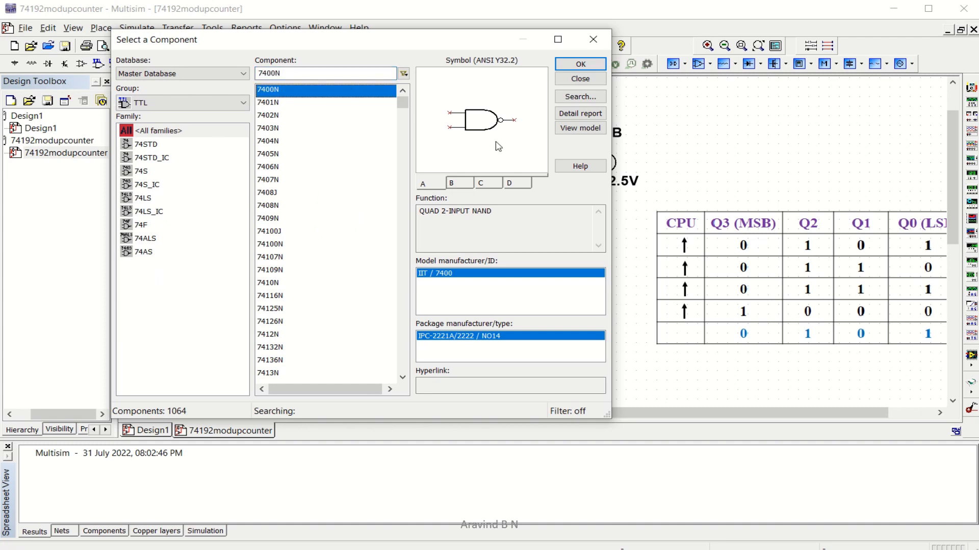
{"action": "left_click", "coordinate": [581, 64]}
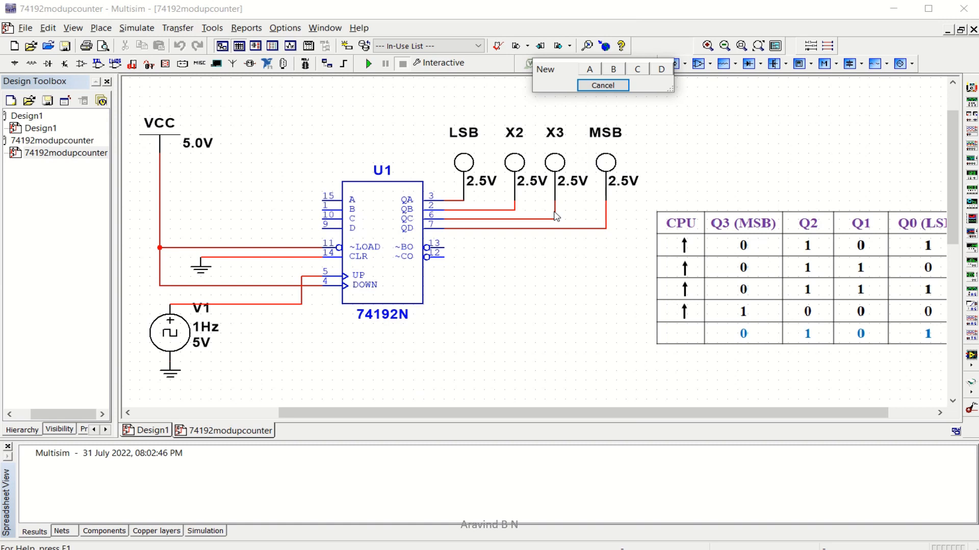
{"action": "left_click", "coordinate": [590, 70]}
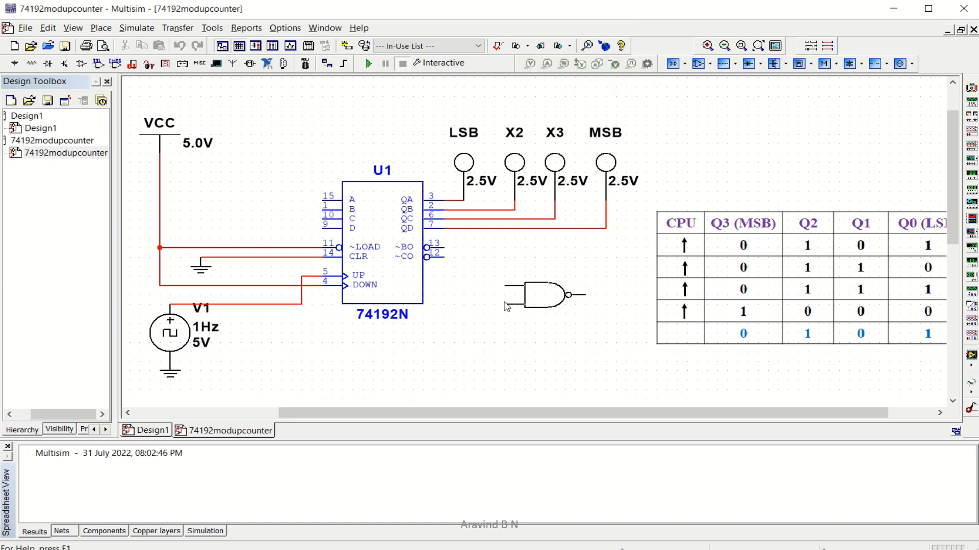
{"action": "left_click", "coordinate": [505, 307]}
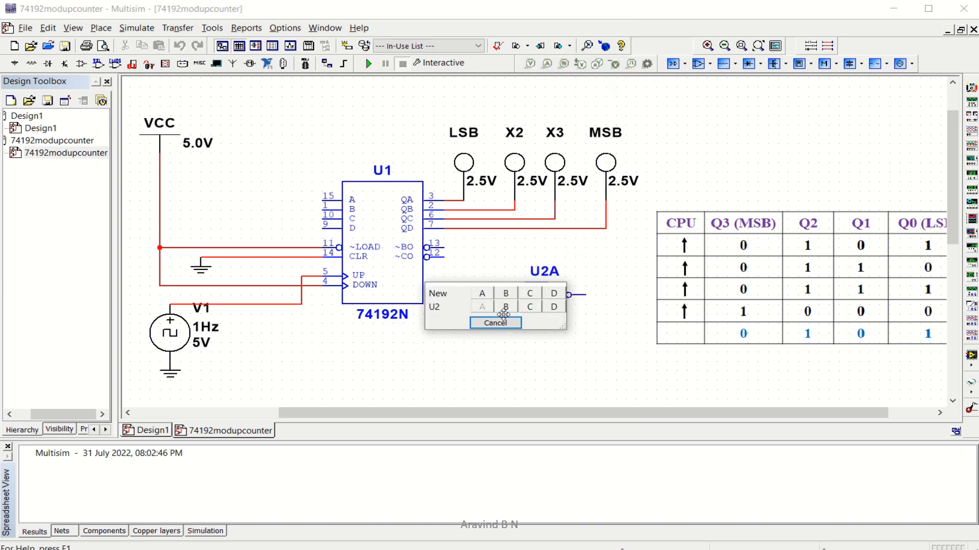
{"action": "left_click", "coordinate": [495, 323]}
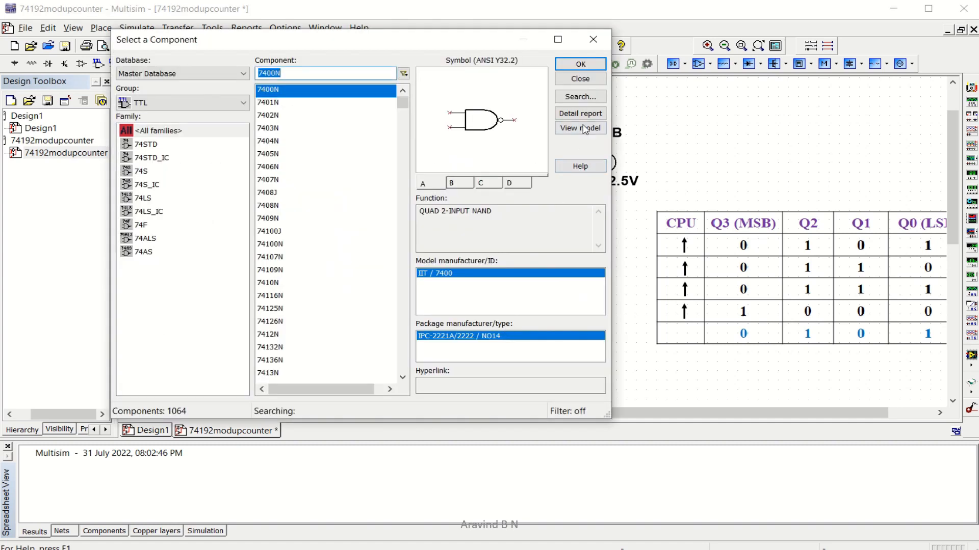
{"action": "left_click", "coordinate": [580, 78]}
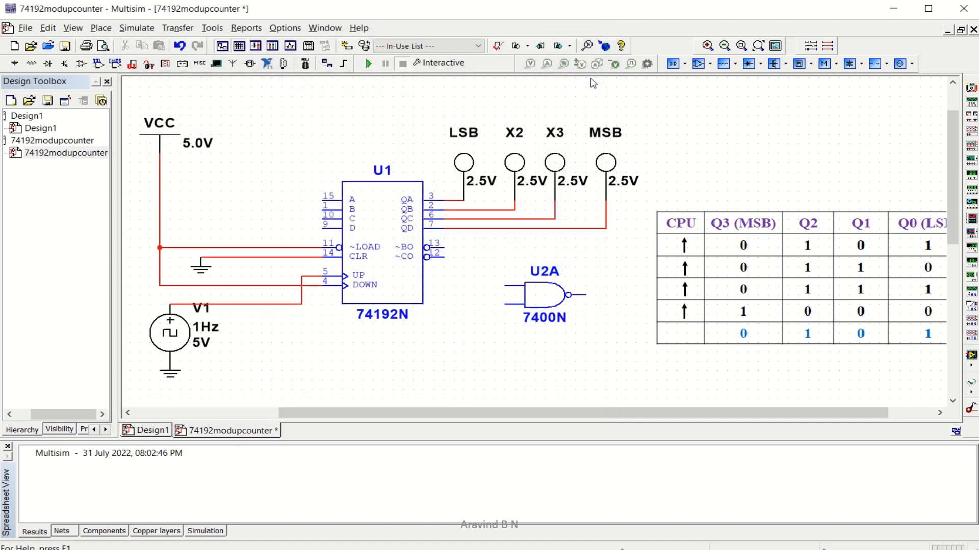
Rotate U2A 90 degrees and move it below the counter outputs, output pointing down
{"action": "left_click", "coordinate": [552, 295]}
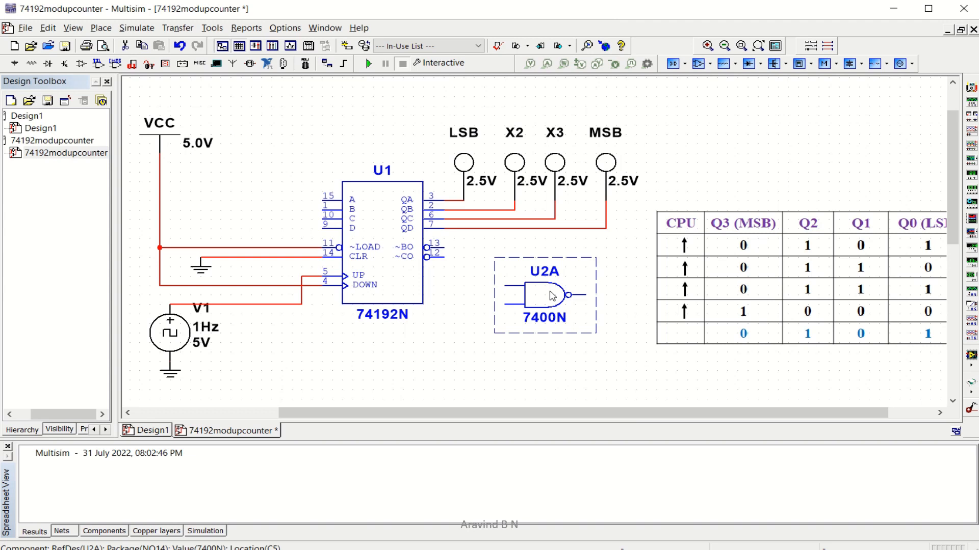
{"action": "key", "text": "ctrl+r"}
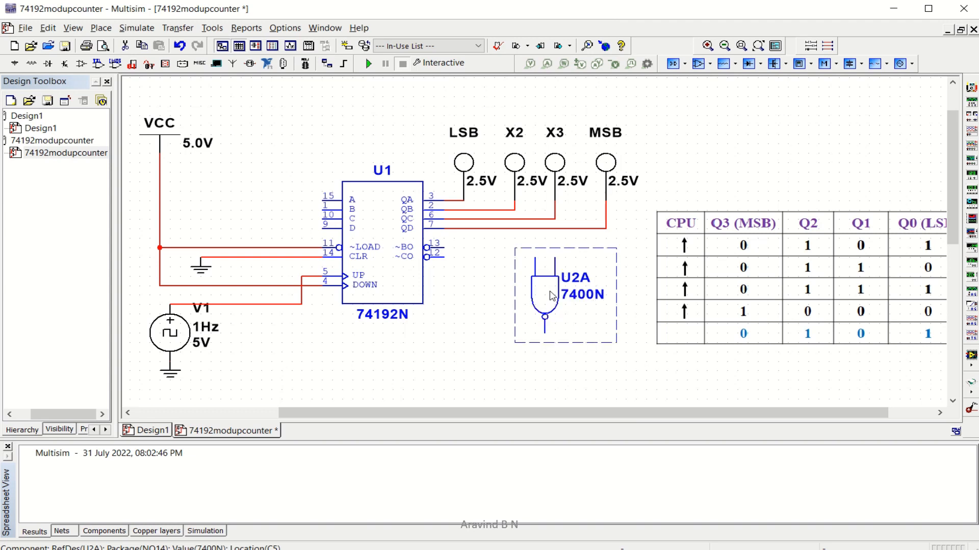
{"action": "left_click_drag", "start_coordinate": [552, 295], "coordinate": [526, 343]}
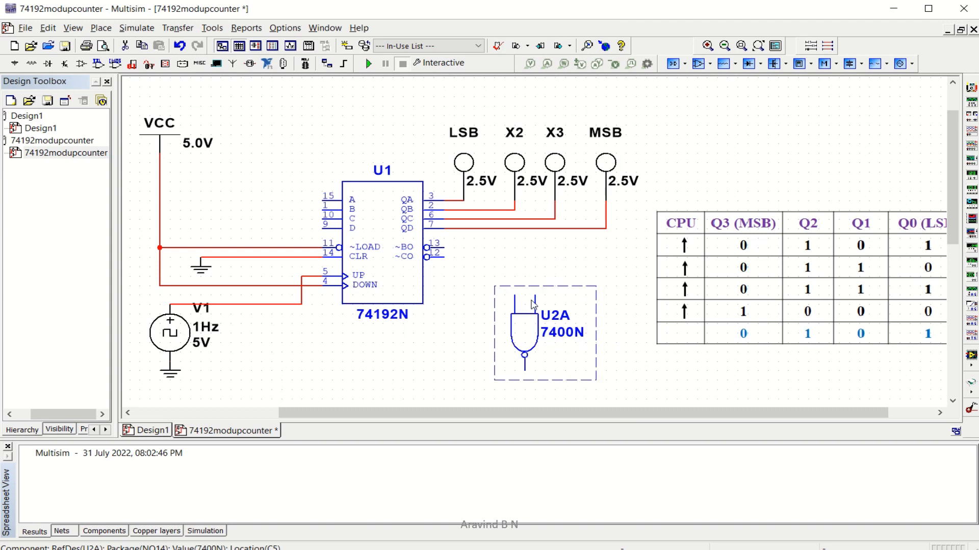
{"action": "left_click_drag", "start_coordinate": [535, 276], "coordinate": [535, 291]}
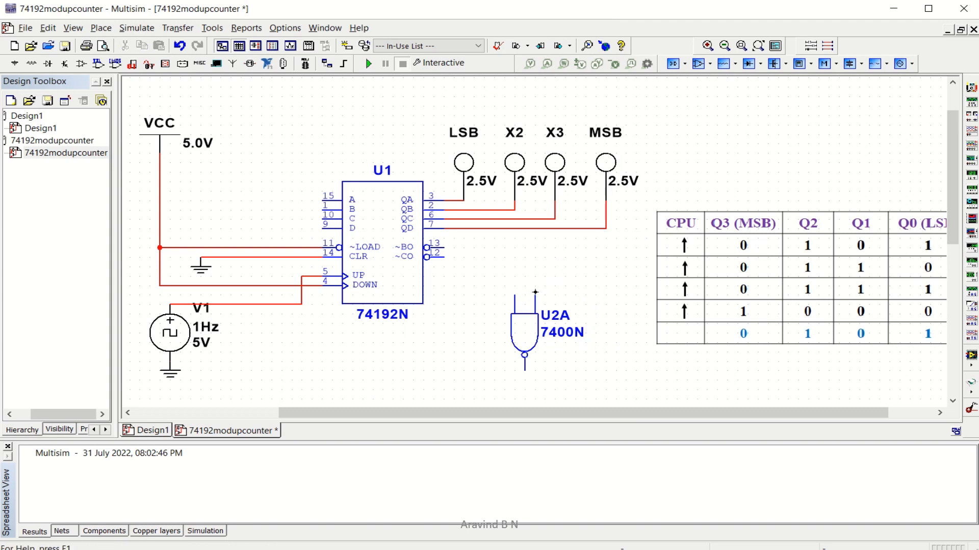
{"action": "left_click", "coordinate": [536, 294]}
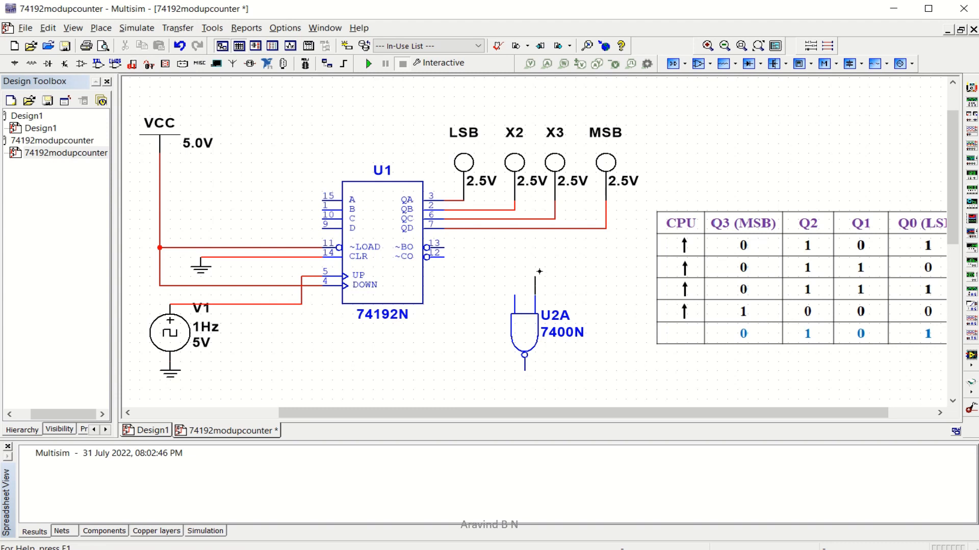
Wire the two NAND inputs to the QD and QA output lines
{"action": "left_click", "coordinate": [535, 229]}
{"action": "left_click", "coordinate": [540, 232]}
{"action": "left_click", "coordinate": [514, 296]}
{"action": "left_click", "coordinate": [453, 201]}
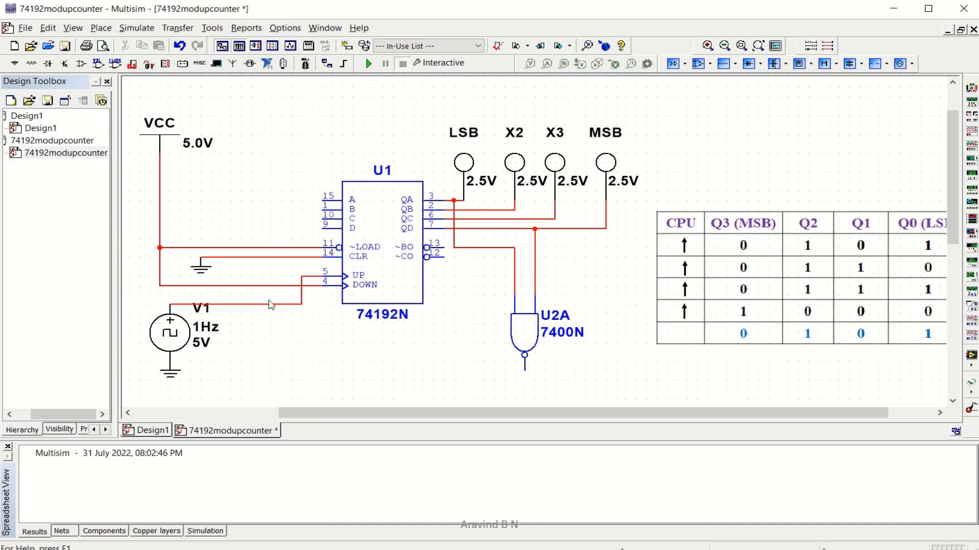
Replace the VCC-to-~LOAD wire with a wire from the NAND output to ~LOAD
{"action": "left_click", "coordinate": [265, 248]}
{"action": "key", "text": "Delete"}
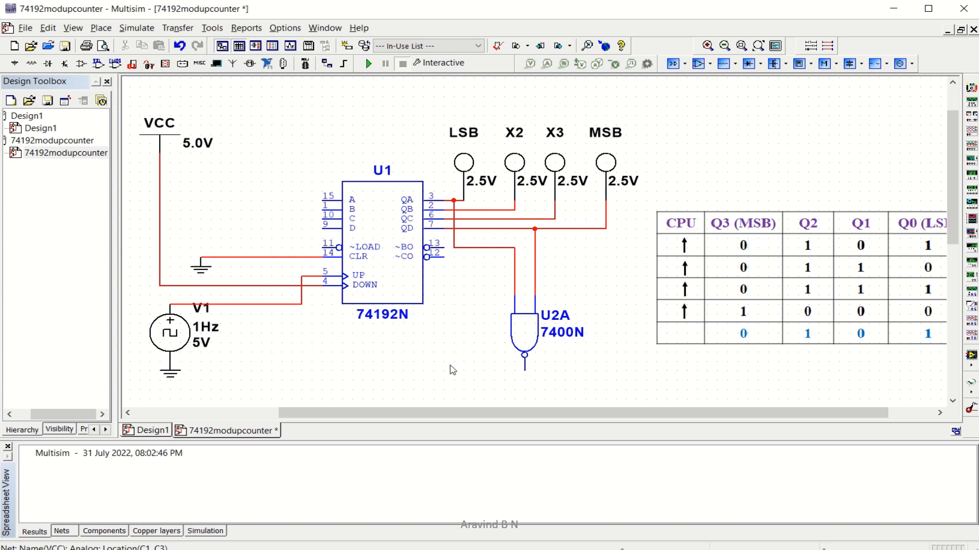
{"action": "left_click", "coordinate": [525, 372]}
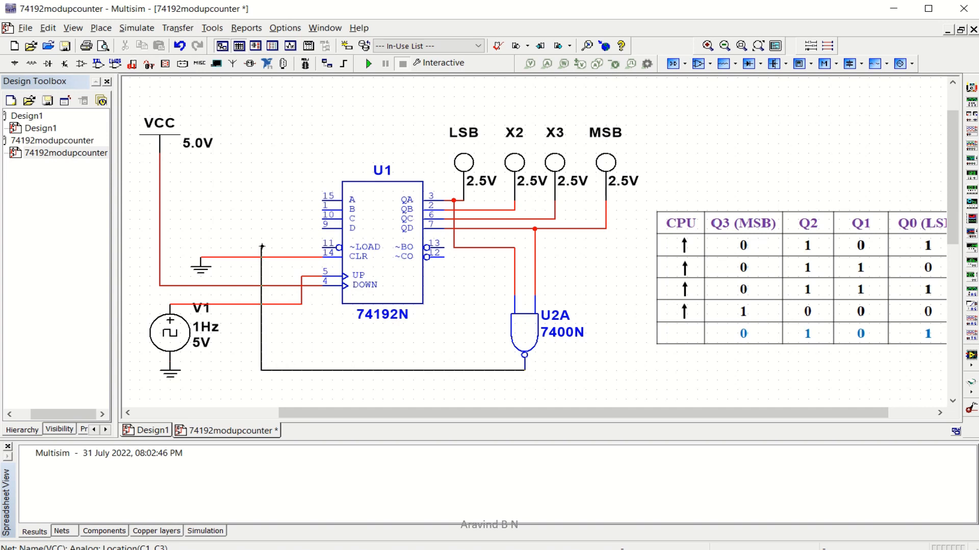
{"action": "left_click", "coordinate": [262, 248]}
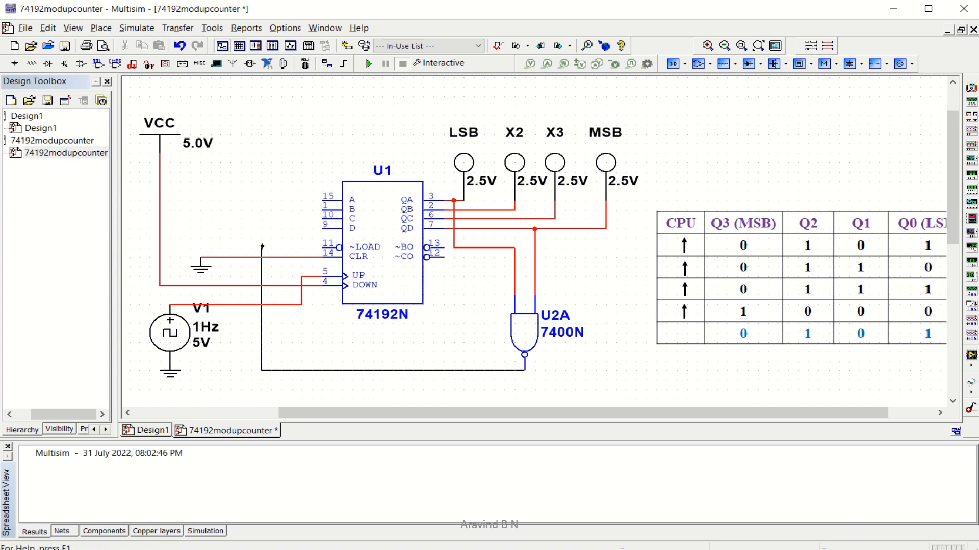
{"action": "left_click", "coordinate": [324, 248]}
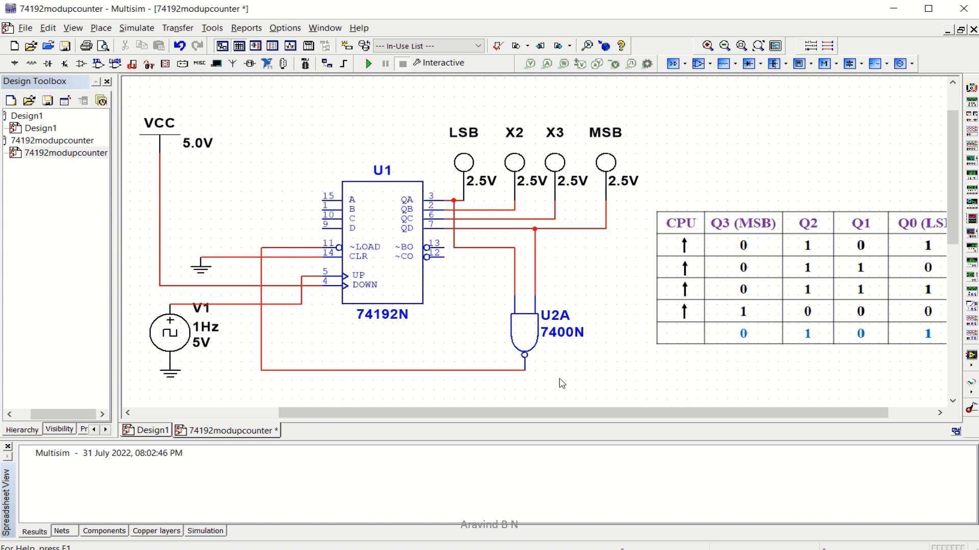
{"action": "key", "text": "alt+Tab"}
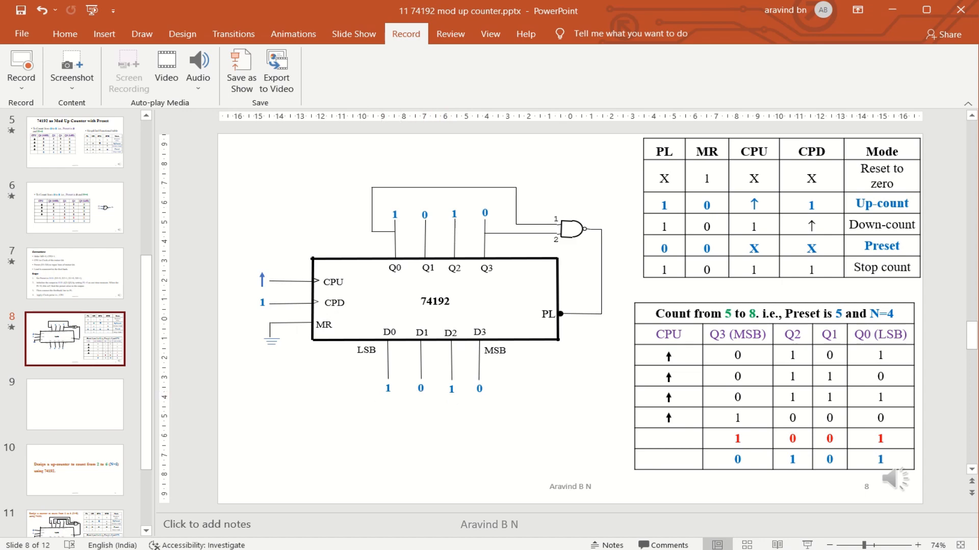
{"action": "mouse_move", "coordinate": [632, 549]}
{"action": "left_click", "coordinate": [632, 530]}
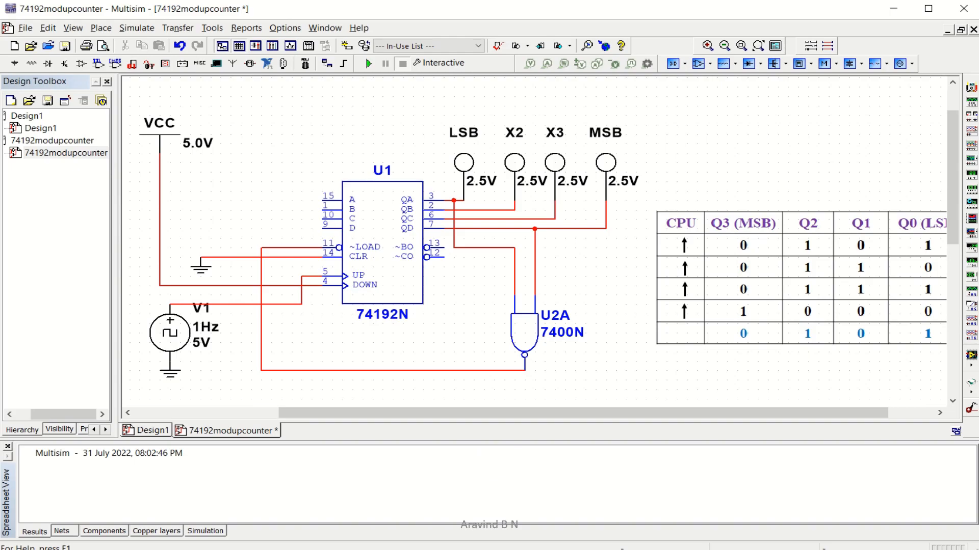
{"action": "key", "text": "alt+Tab"}
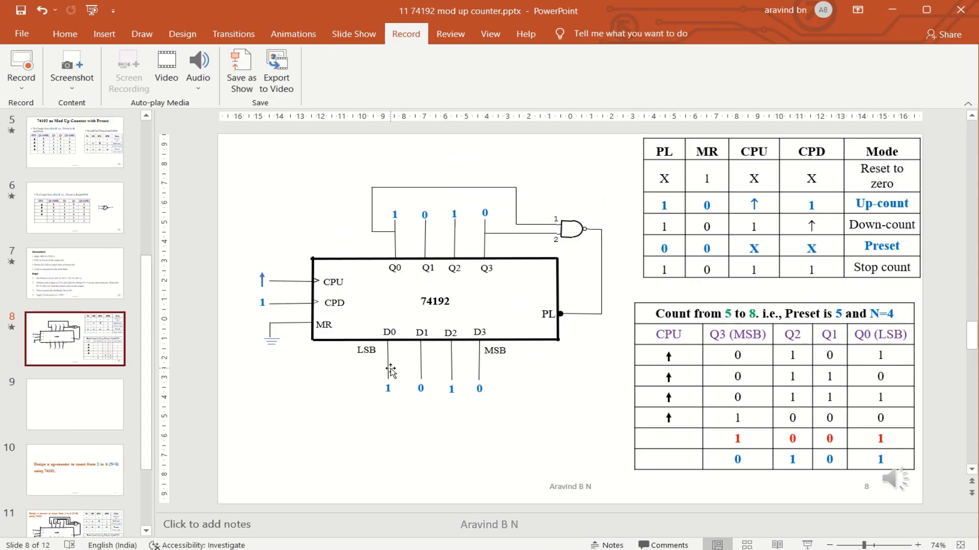
{"action": "key", "text": "alt+Tab"}
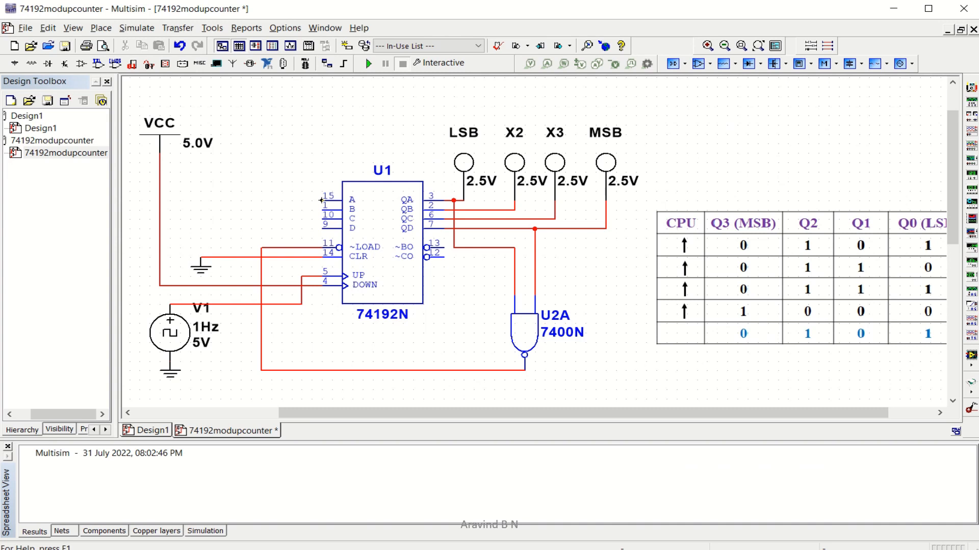
Tie preset inputs A and C to the VCC line
{"action": "left_click", "coordinate": [321, 199]}
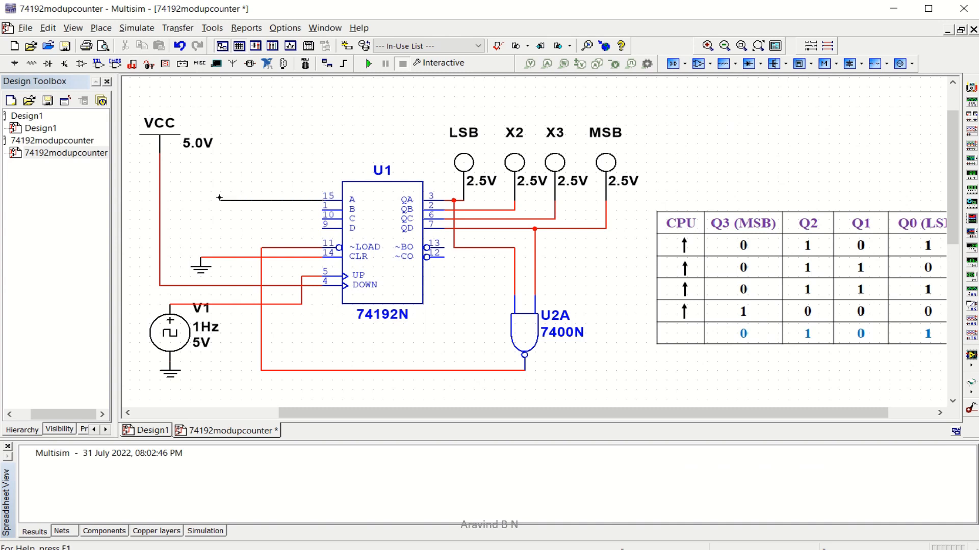
{"action": "left_click", "coordinate": [163, 196]}
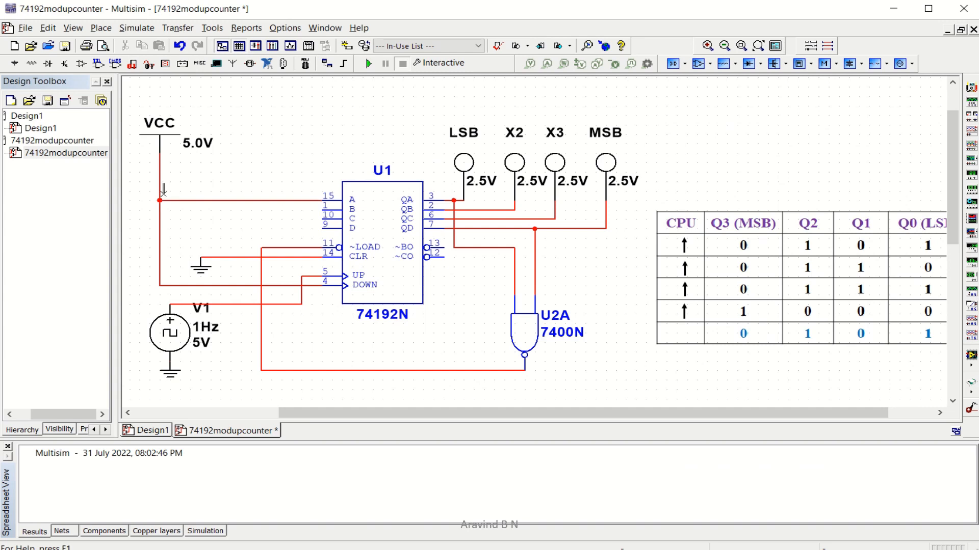
{"action": "left_click", "coordinate": [323, 219]}
{"action": "left_click", "coordinate": [159, 220]}
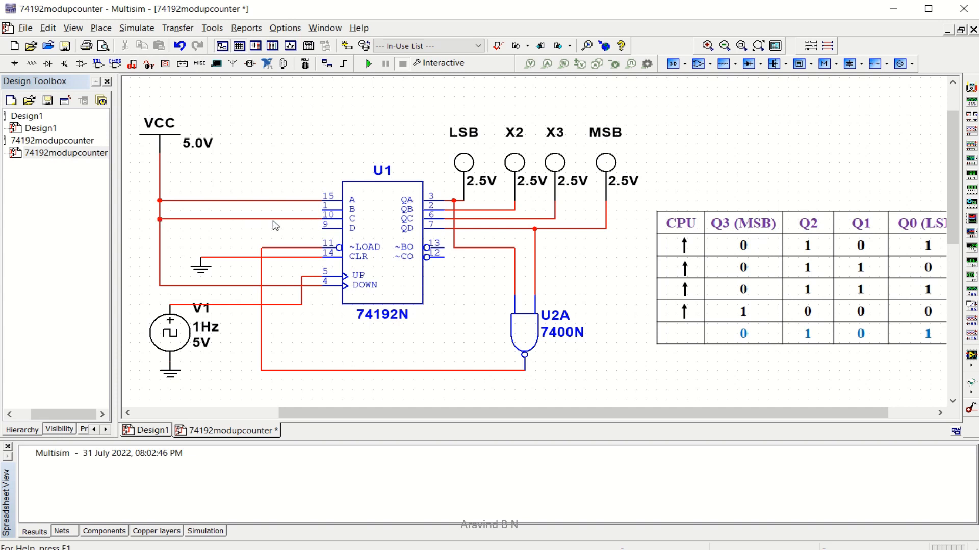
Tie preset inputs D and B to the grounded CLR wire
{"action": "left_click", "coordinate": [324, 227]}
{"action": "left_click", "coordinate": [242, 257]}
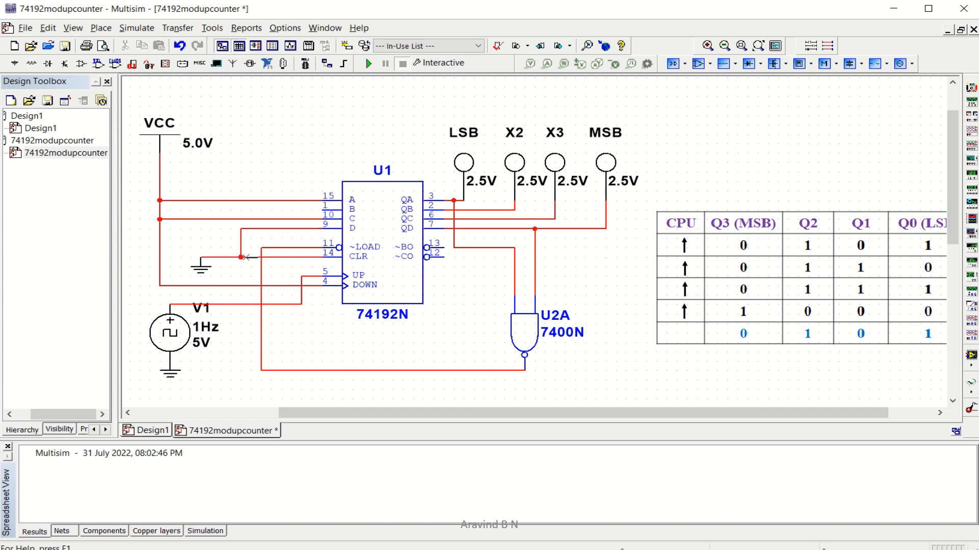
{"action": "left_click", "coordinate": [324, 209]}
{"action": "left_click", "coordinate": [221, 257]}
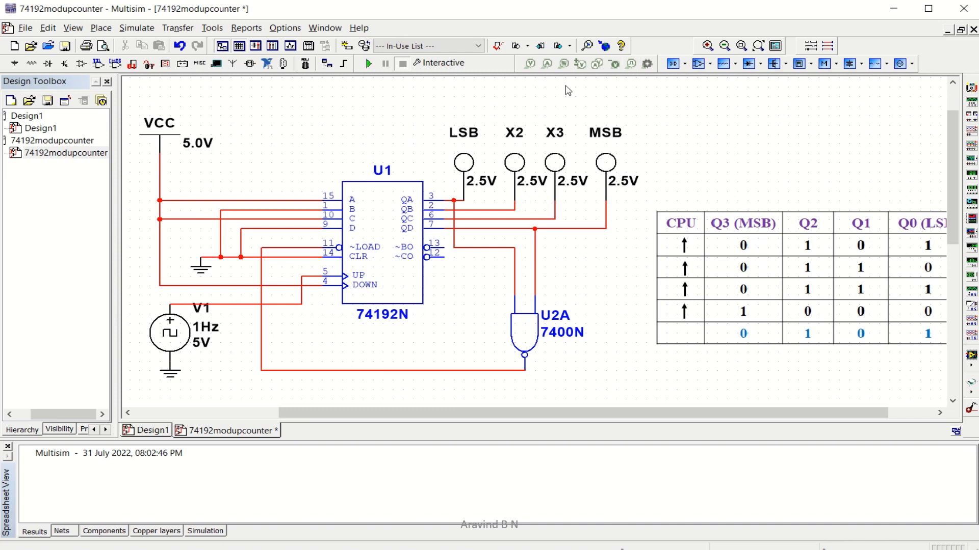
Run the simulation to watch the output LEDs count from 5 to 8, then stop it
{"action": "left_click", "coordinate": [368, 68]}
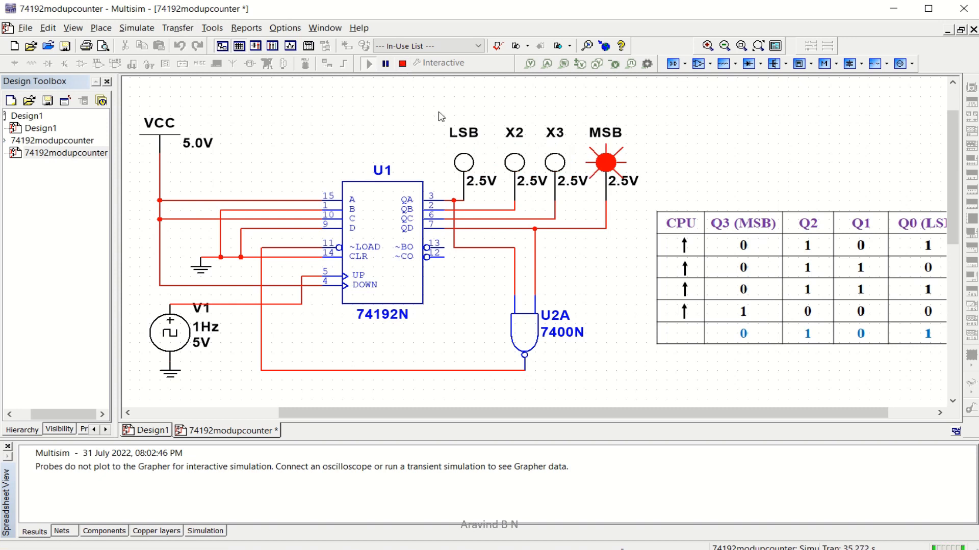
{"action": "left_click", "coordinate": [402, 64]}
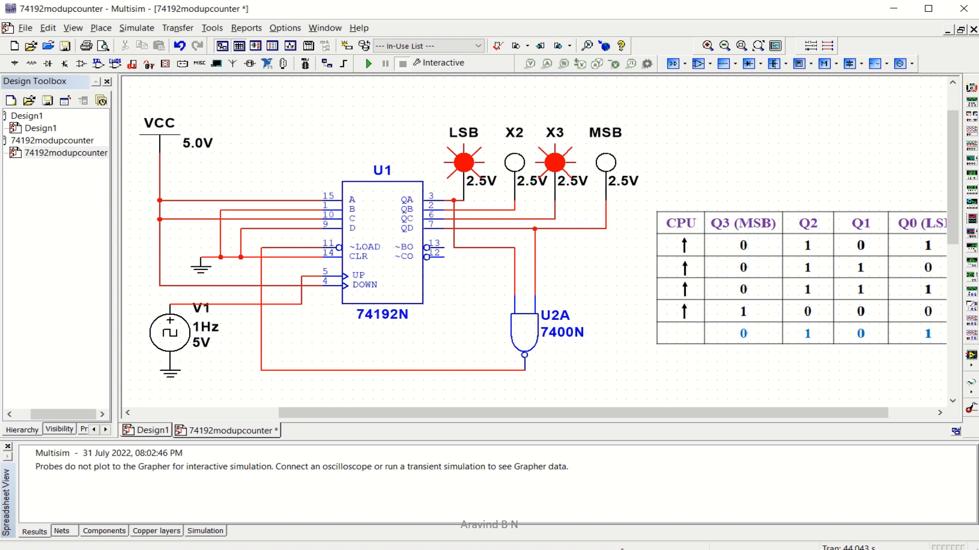
{"action": "mouse_move", "coordinate": [594, 549]}
{"action": "mouse_move", "coordinate": [493, 22]}
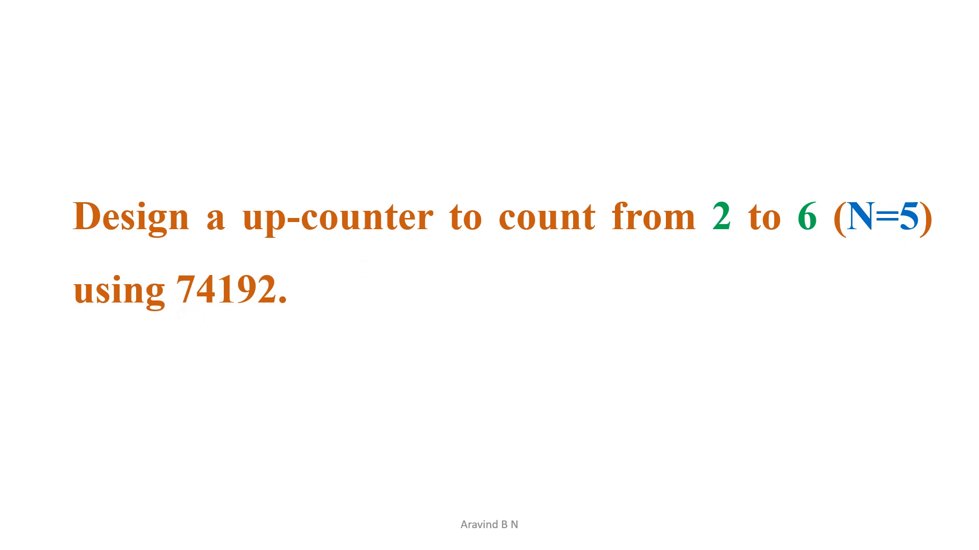
Advance the slideshow to the 2-to-6 (N=5) counter design slide
{"action": "key", "text": "Right"}
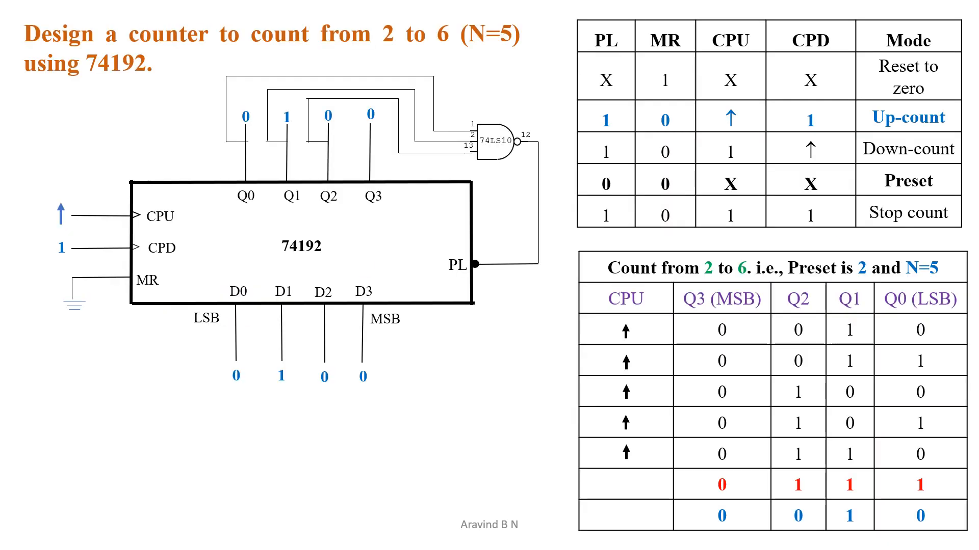
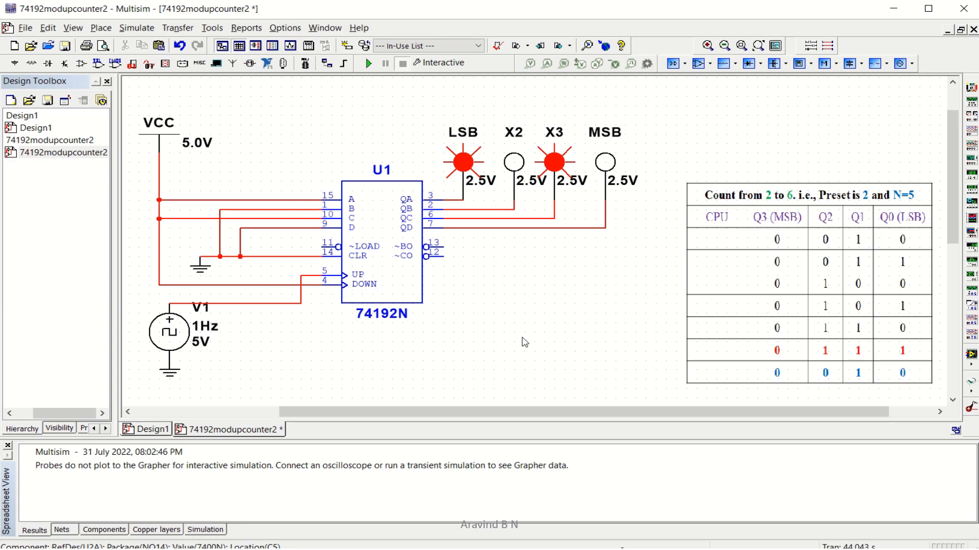
Delete the old wires feeding the counter's data inputs A, B, C and D
{"action": "left_click", "coordinate": [267, 199]}
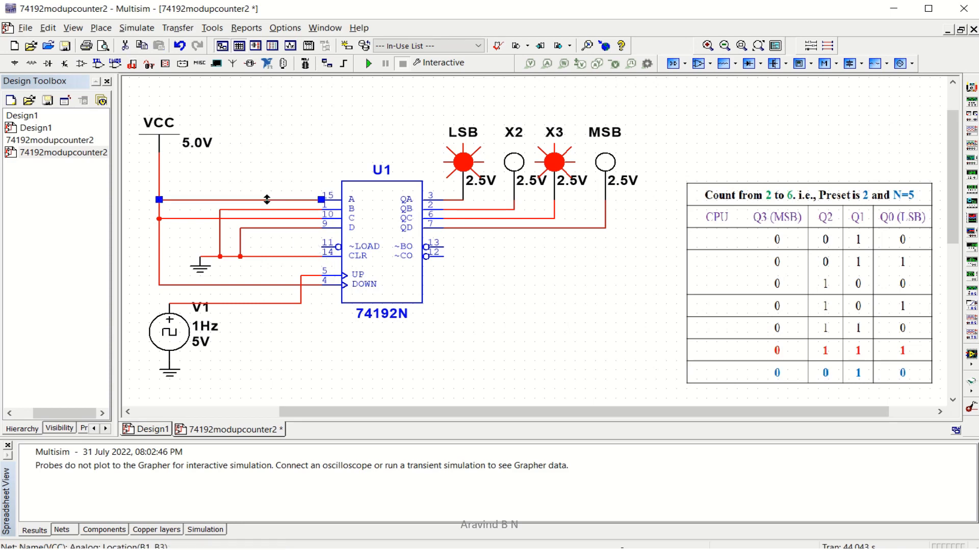
{"action": "key", "text": "Delete"}
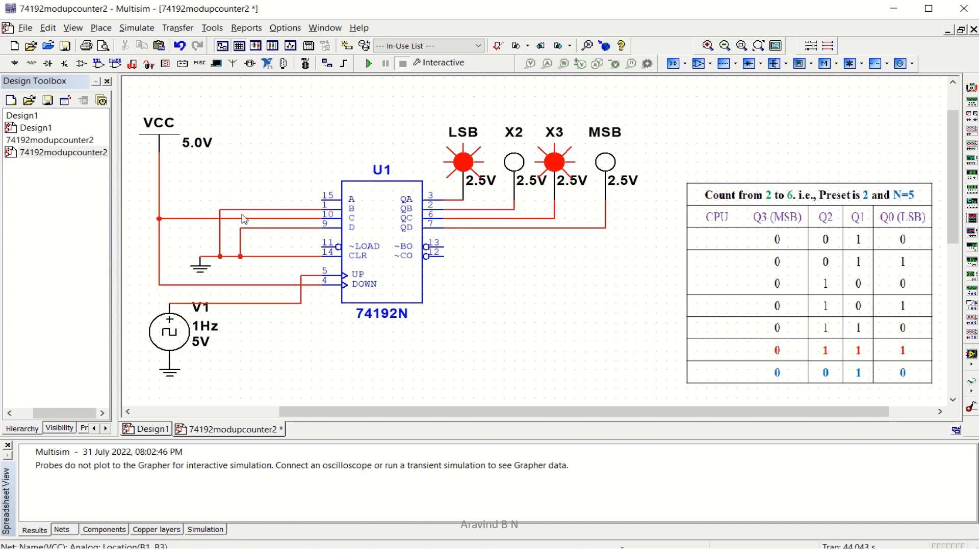
{"action": "left_click", "coordinate": [247, 209]}
{"action": "key", "text": "Delete"}
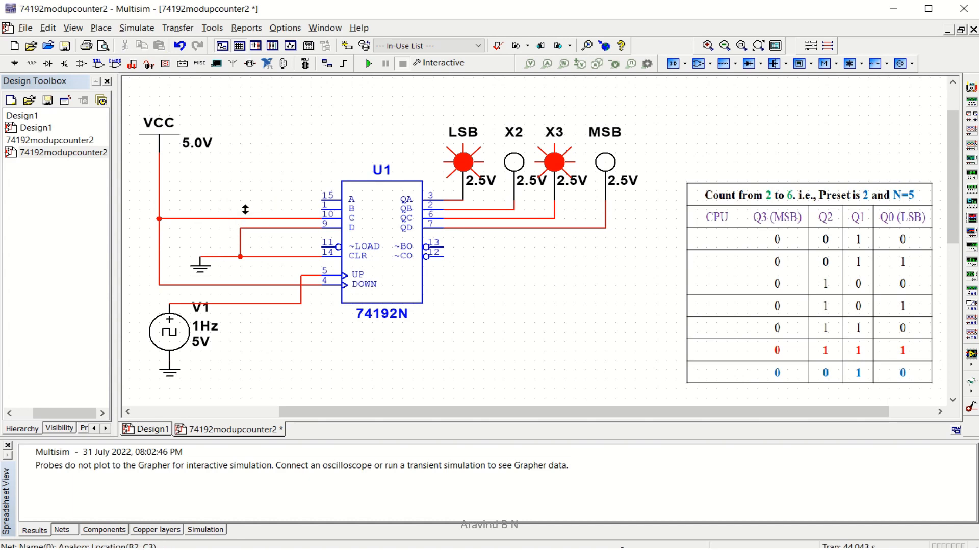
{"action": "left_click", "coordinate": [256, 229]}
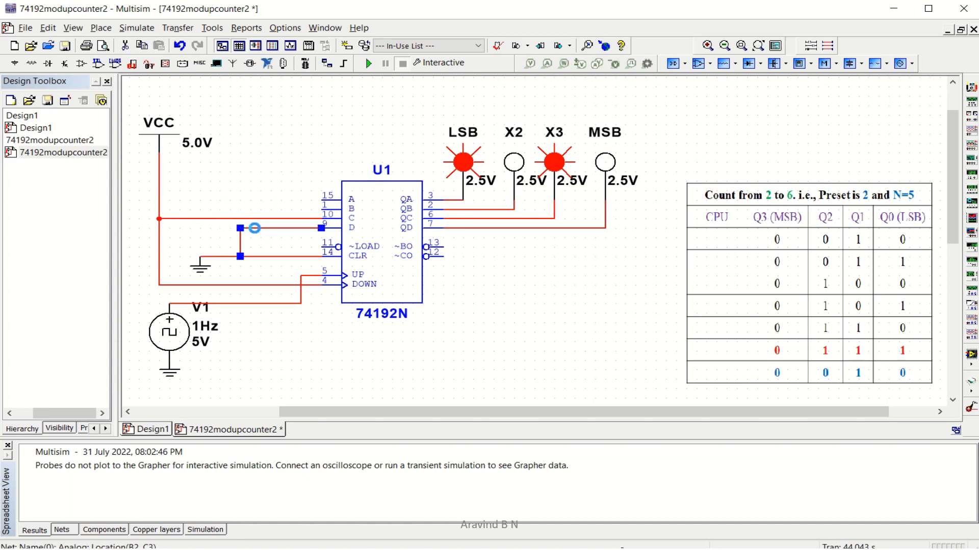
{"action": "key", "text": "Delete"}
{"action": "left_click", "coordinate": [255, 218]}
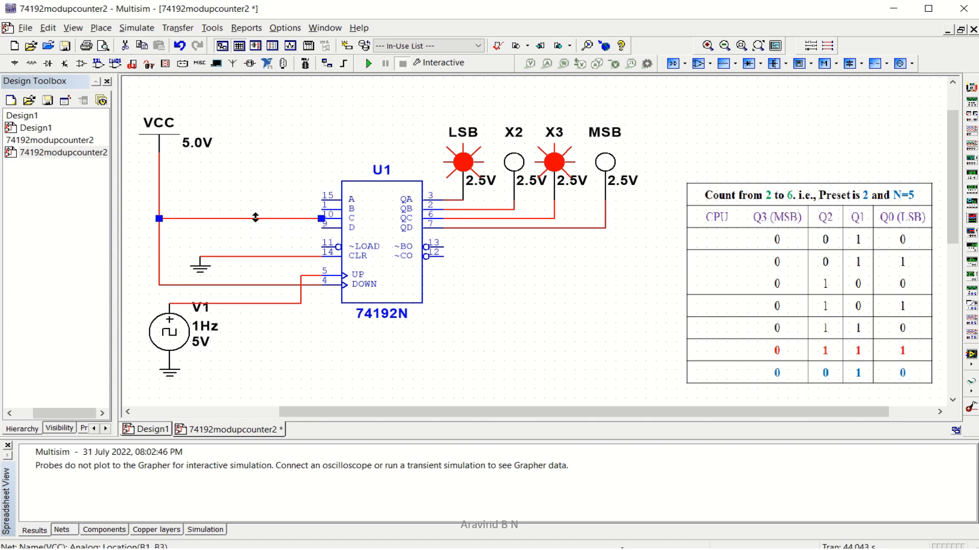
{"action": "key", "text": "Delete"}
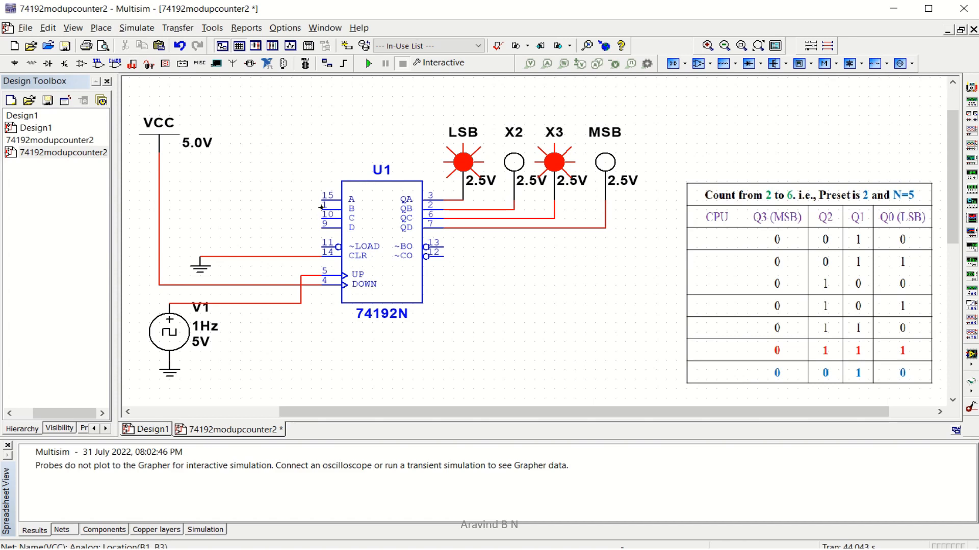
Wire input B to the VCC line and inputs D, C and A to the ground line
{"action": "left_click", "coordinate": [321, 207]}
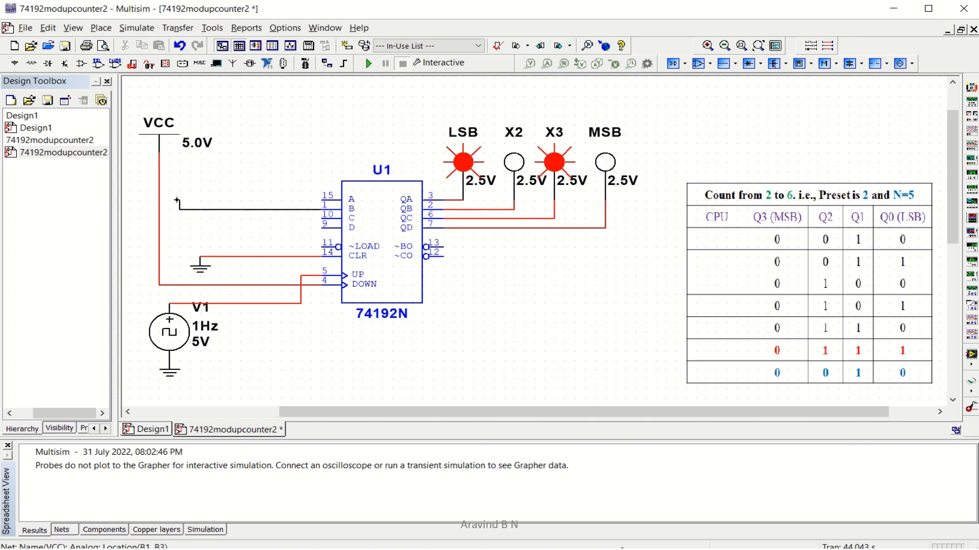
{"action": "left_click", "coordinate": [159, 209]}
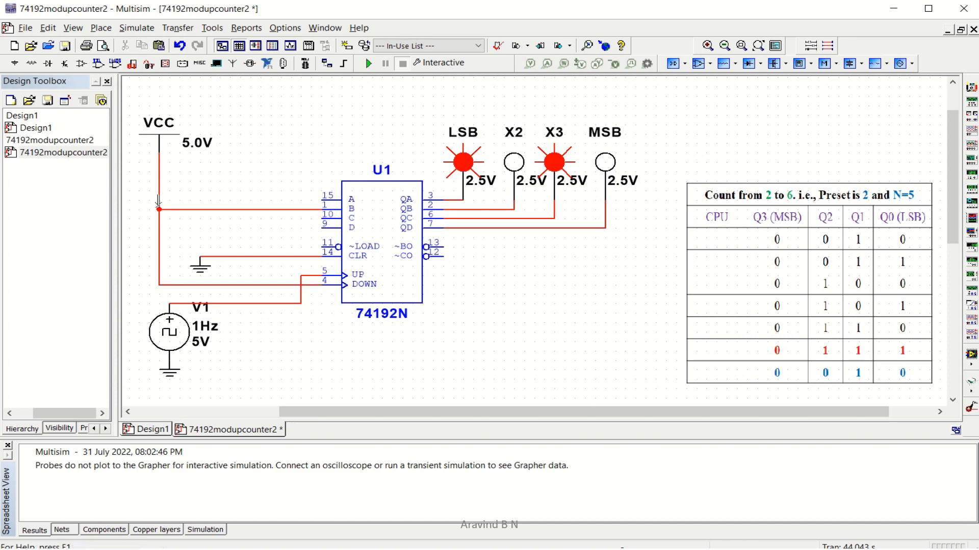
{"action": "left_click", "coordinate": [321, 228]}
{"action": "left_click", "coordinate": [291, 256]}
{"action": "left_click", "coordinate": [322, 218]}
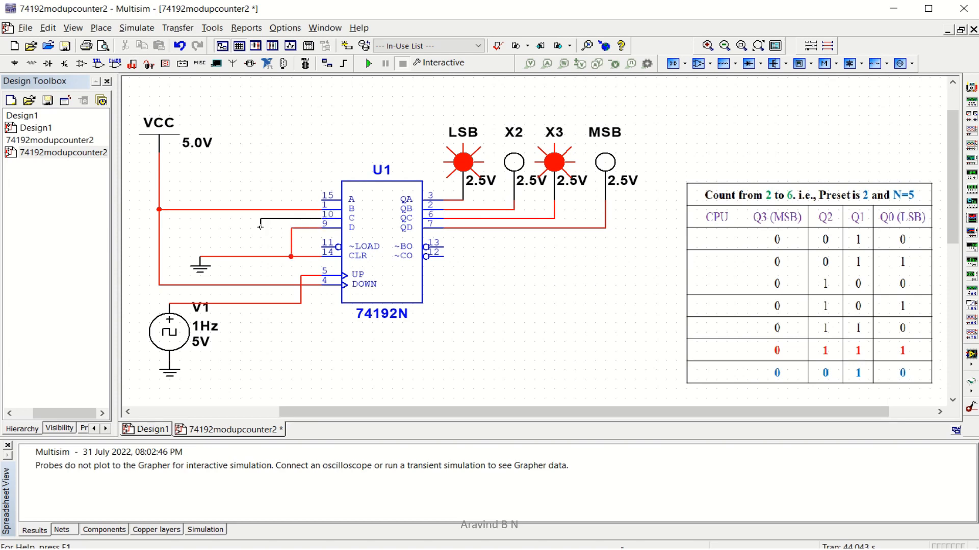
{"action": "left_click", "coordinate": [270, 256]}
{"action": "left_click", "coordinate": [322, 198]}
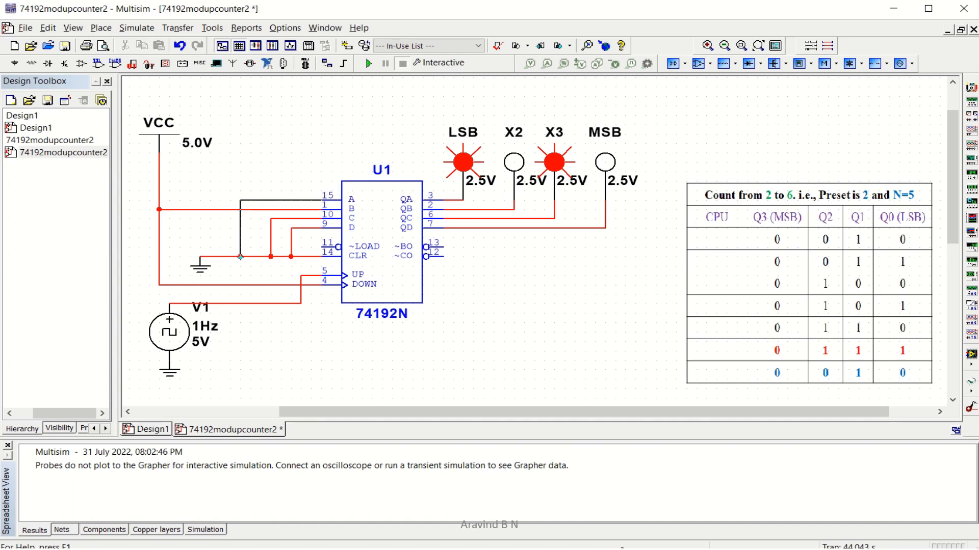
{"action": "left_click", "coordinate": [240, 257]}
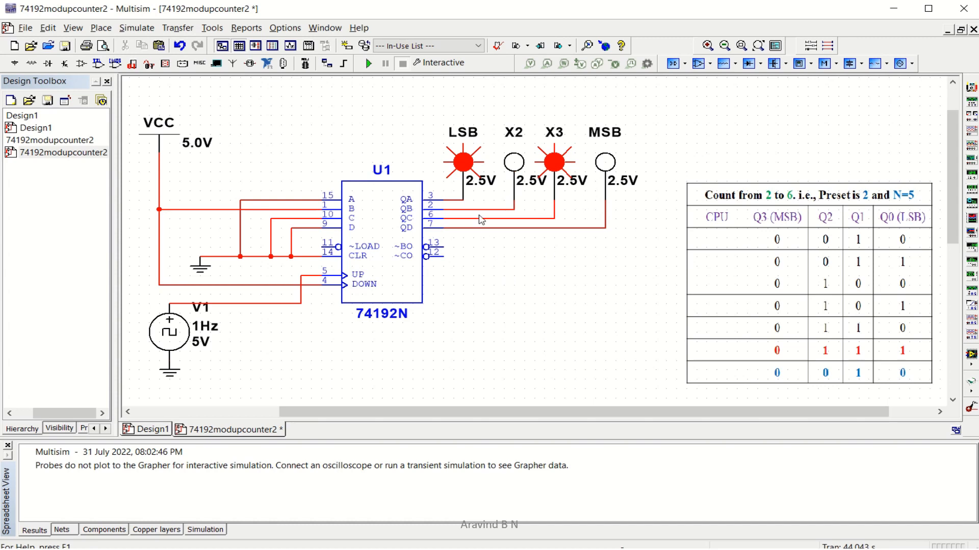
Place a 7410N NAND gate section U2A beside the counter, rotated 90° and moved below it
{"action": "left_click", "coordinate": [97, 63]}
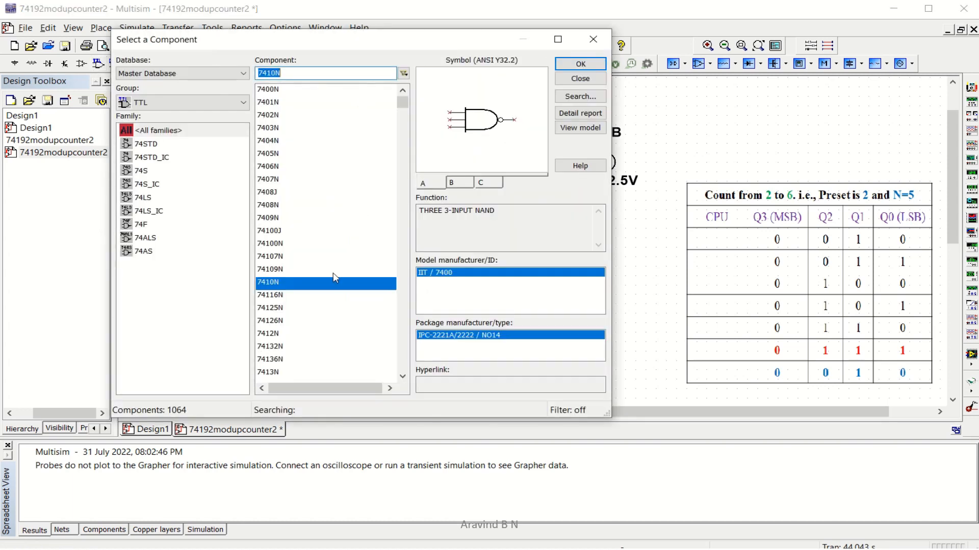
{"action": "left_click", "coordinate": [558, 65]}
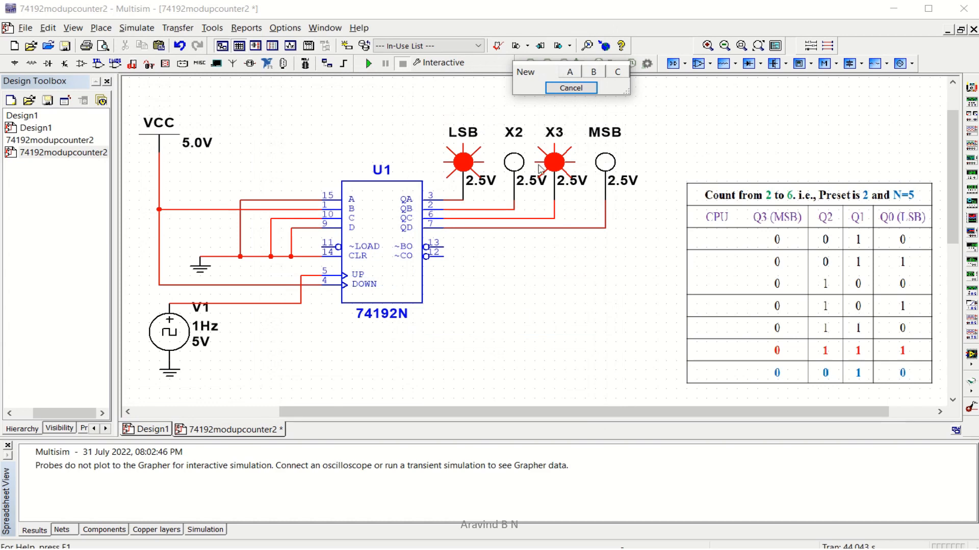
{"action": "left_click", "coordinate": [570, 72]}
{"action": "left_click", "coordinate": [512, 313]}
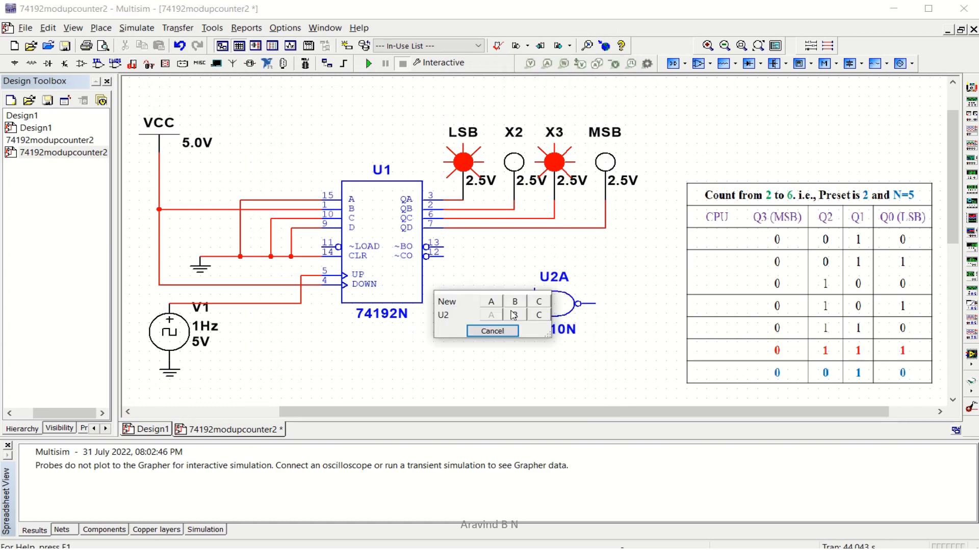
{"action": "left_click", "coordinate": [509, 333]}
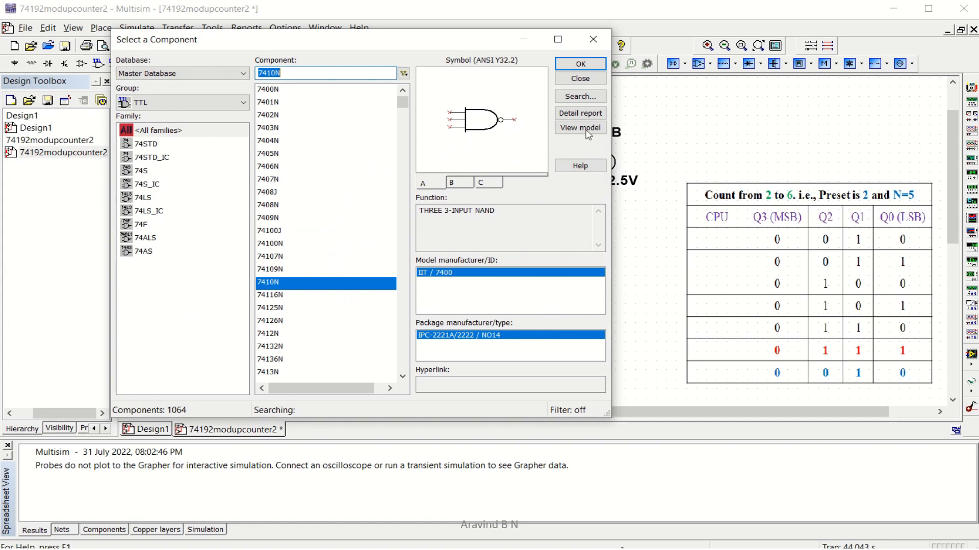
{"action": "left_click", "coordinate": [580, 79]}
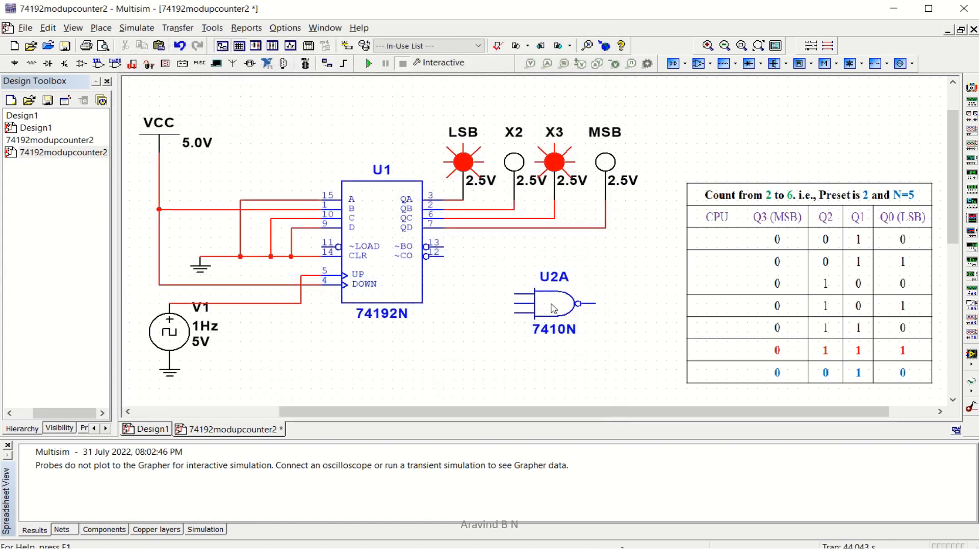
{"action": "key", "text": "ctrl+r"}
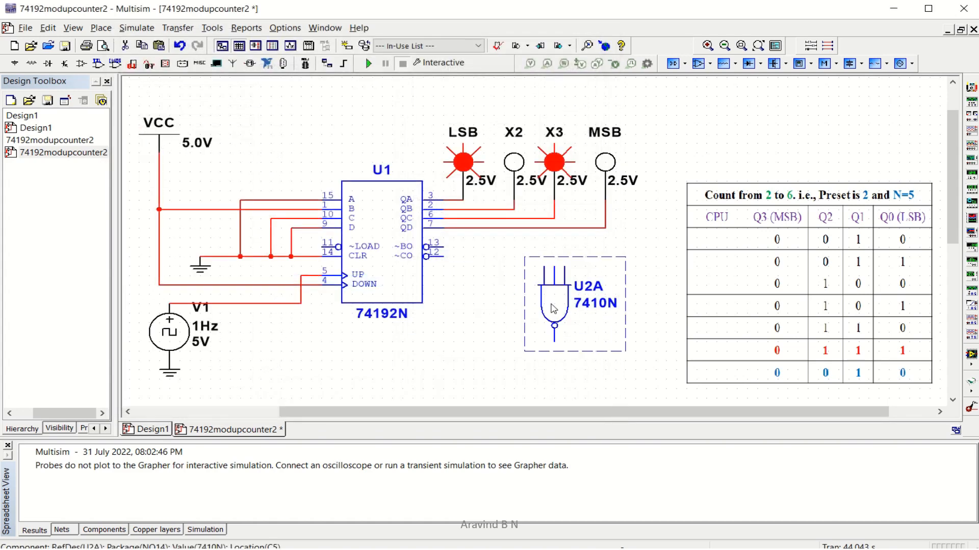
{"action": "left_click_drag", "start_coordinate": [553, 309], "coordinate": [528, 344]}
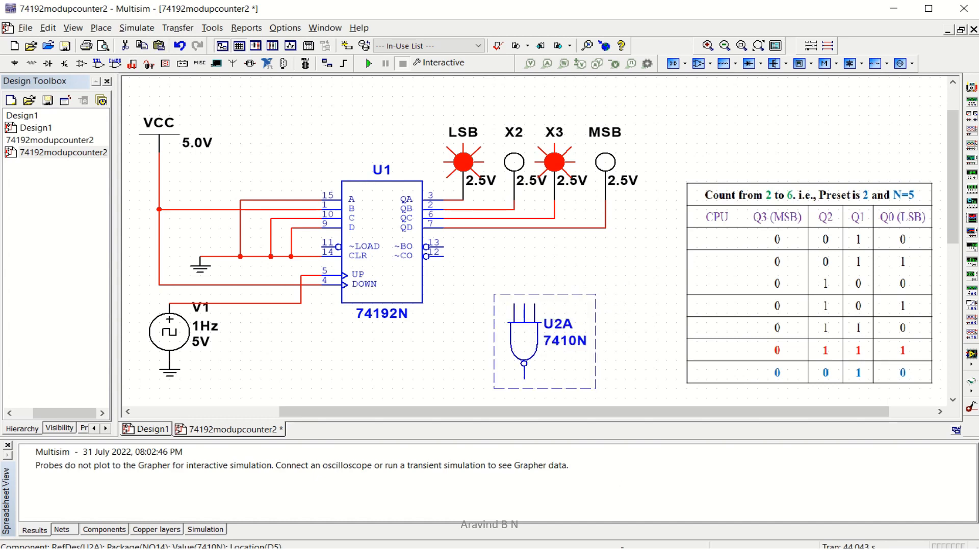
{"action": "mouse_move", "coordinate": [594, 549]}
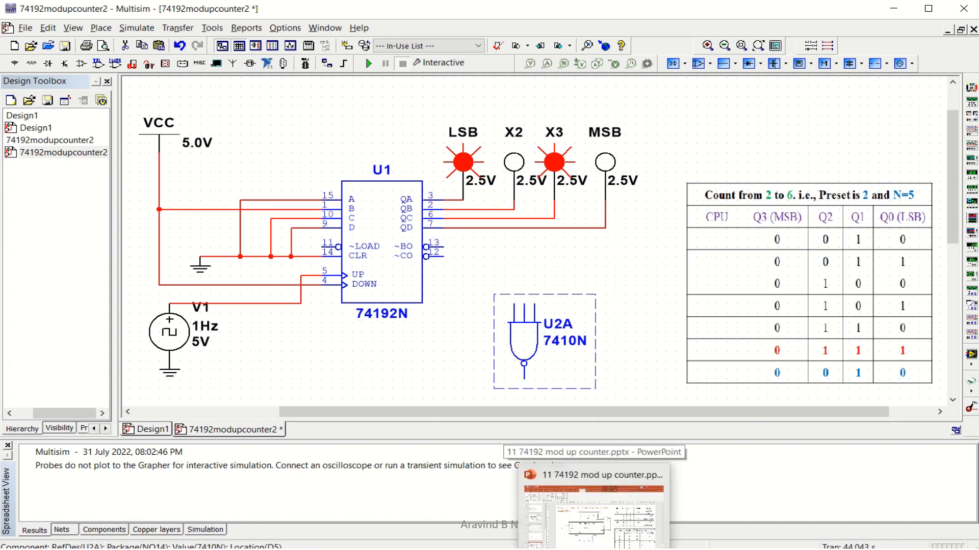
{"action": "left_click", "coordinate": [597, 533]}
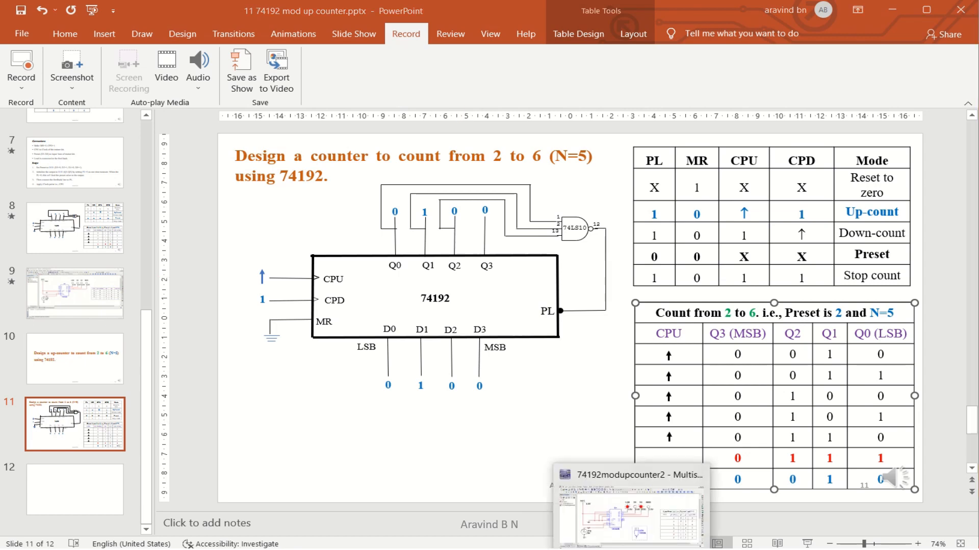
{"action": "left_click", "coordinate": [632, 505]}
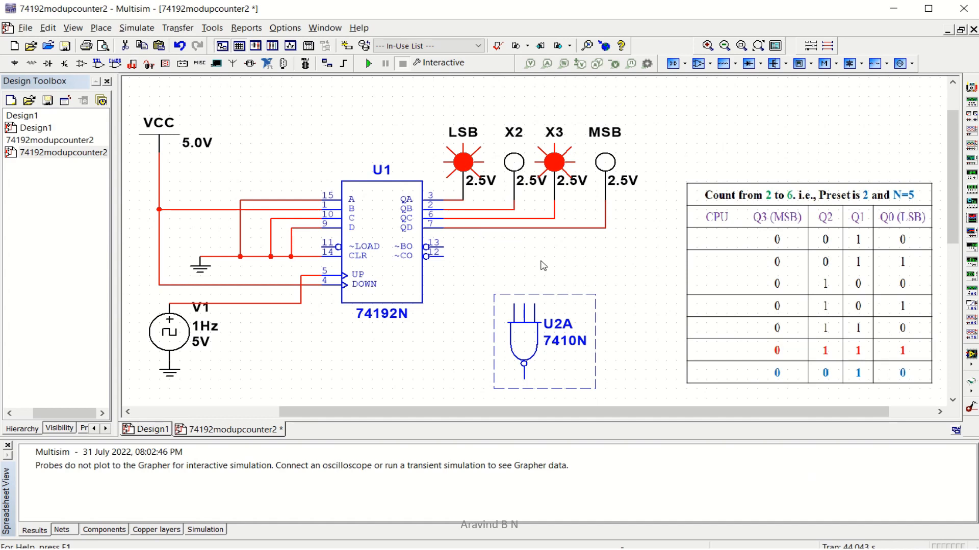
Wire the U2A NAND's three inputs to the QC, QB and QA outputs
{"action": "left_click", "coordinate": [536, 299]}
{"action": "left_click", "coordinate": [534, 304]}
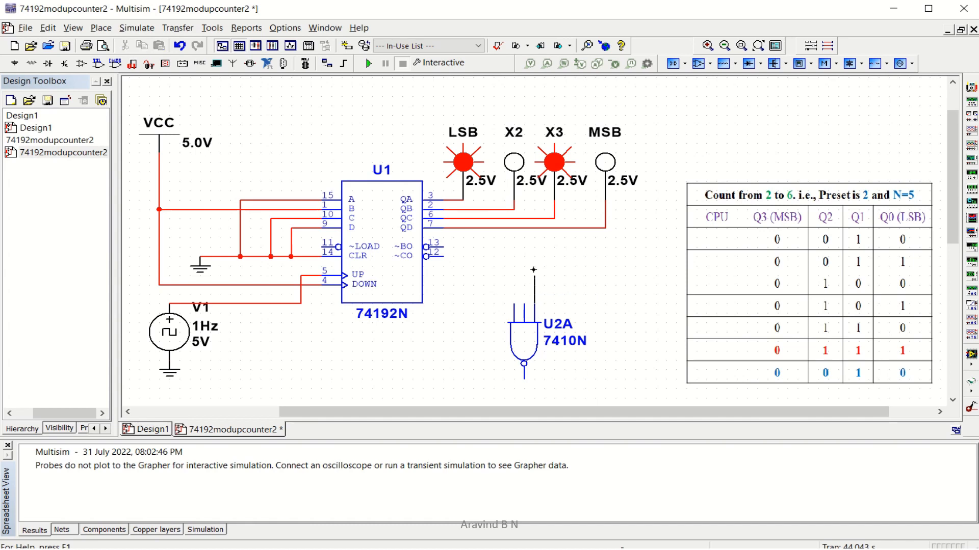
{"action": "left_click", "coordinate": [534, 219]}
{"action": "left_click", "coordinate": [524, 304]}
{"action": "left_click", "coordinate": [496, 207]}
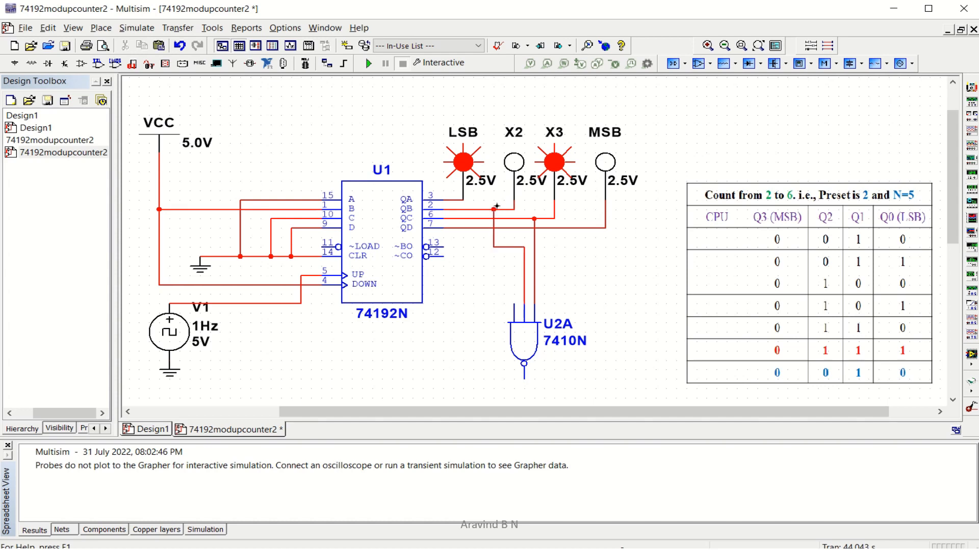
{"action": "left_click", "coordinate": [512, 305]}
{"action": "left_click", "coordinate": [455, 275]}
{"action": "left_click", "coordinate": [452, 199]}
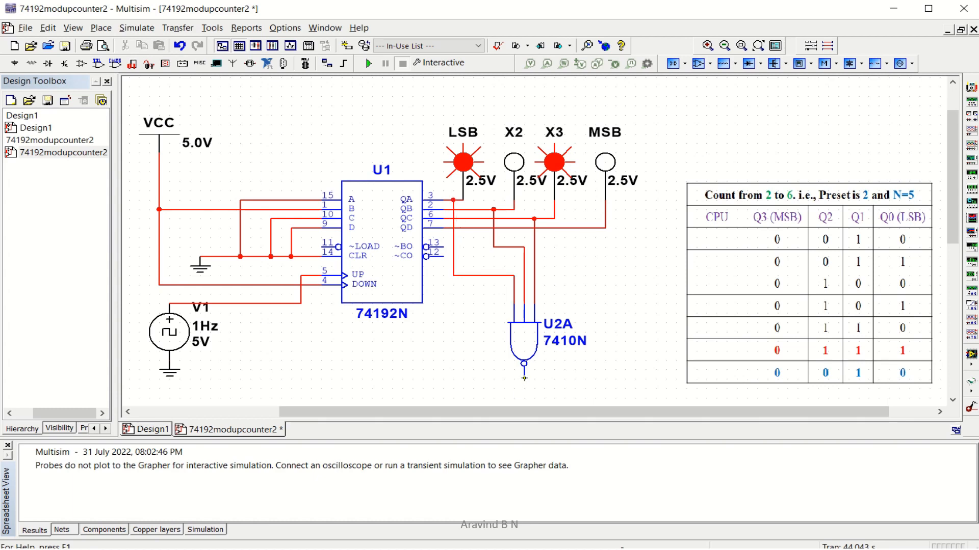
Connect the NAND output to ~LOAD pin 11, then select that feedback wire
{"action": "left_click", "coordinate": [524, 379]}
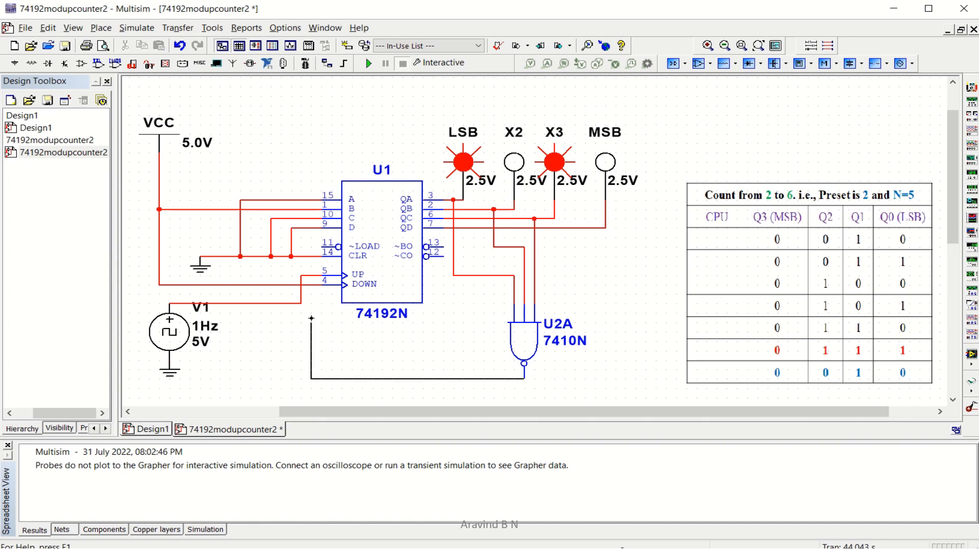
{"action": "left_click", "coordinate": [322, 247]}
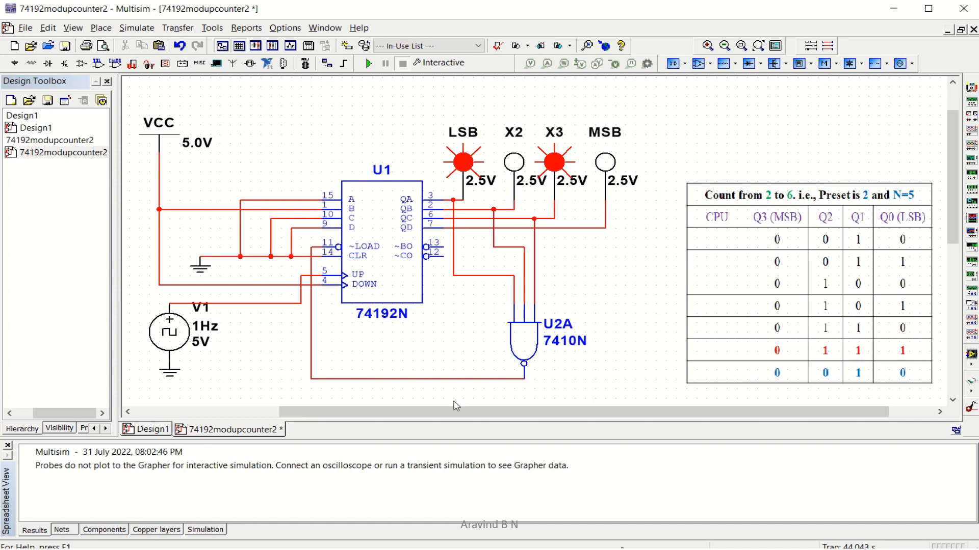
{"action": "left_click", "coordinate": [453, 379]}
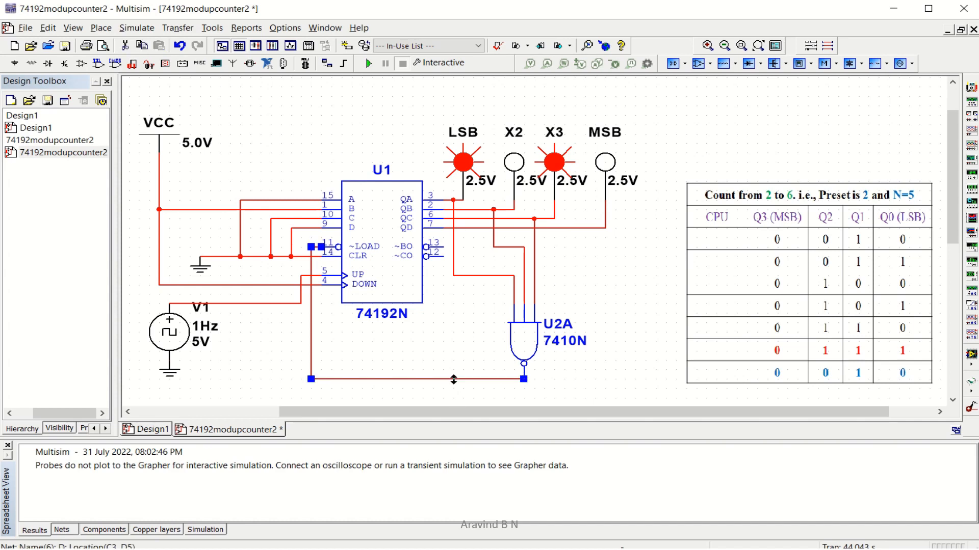
Delete the feedback wire, then run and pause the simulation to see the preset count 0010
{"action": "key", "text": "Delete"}
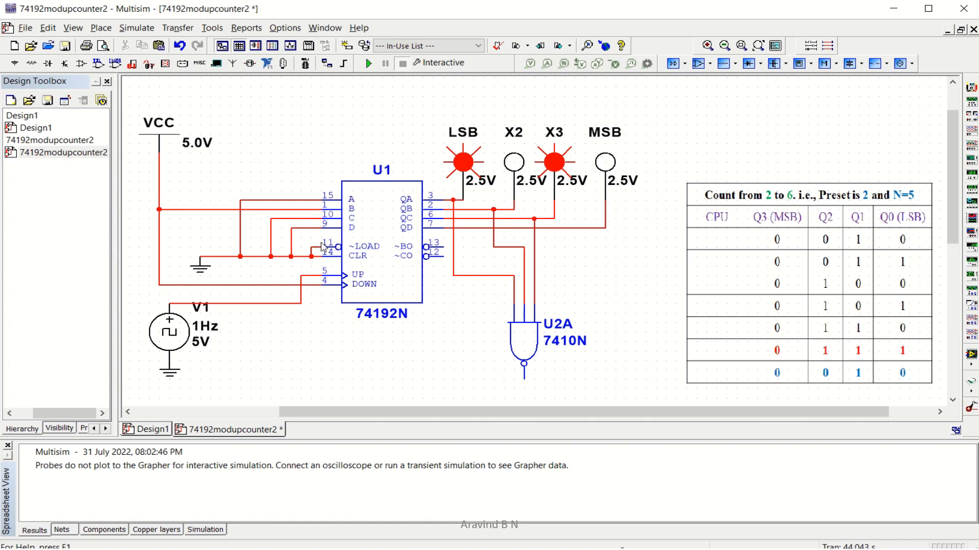
{"action": "left_click", "coordinate": [369, 63]}
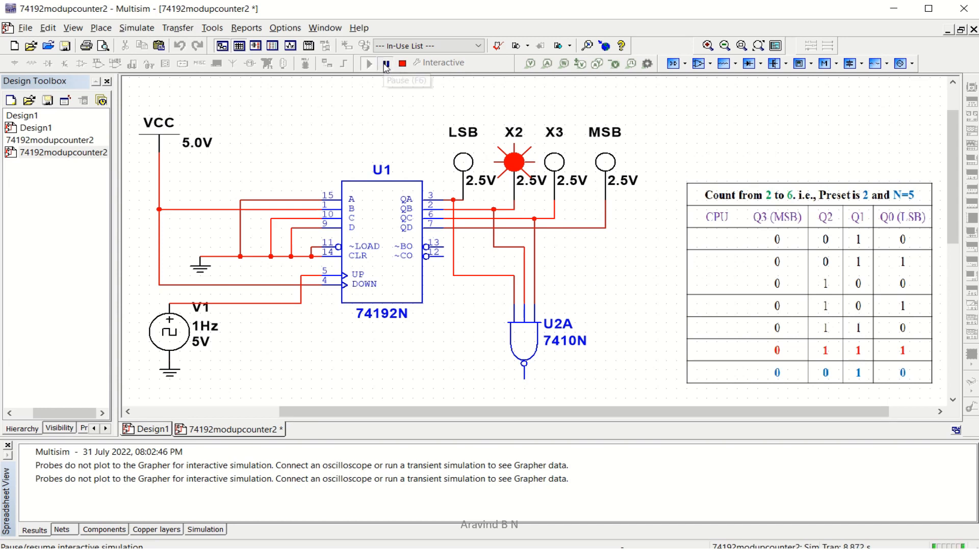
{"action": "left_click", "coordinate": [386, 64]}
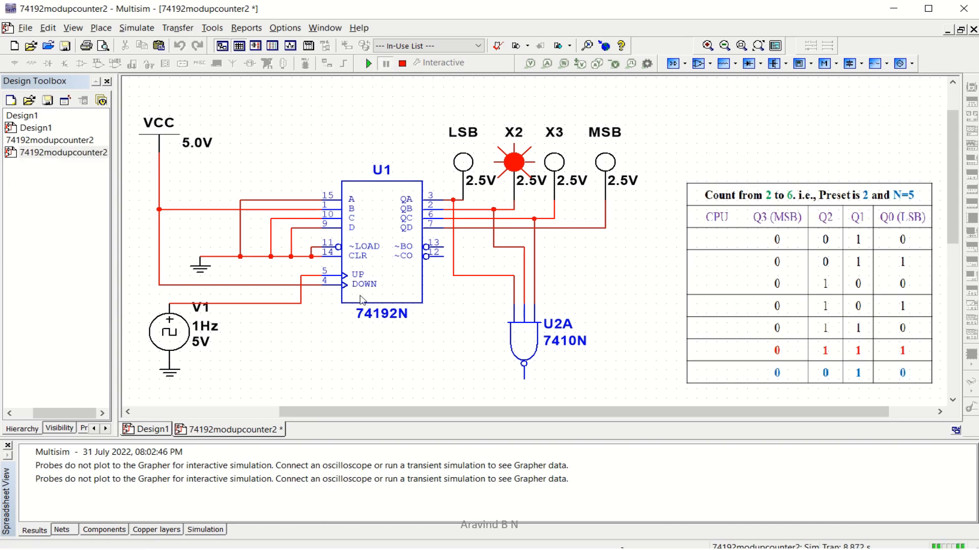
Replace the wire grounding ~LOAD with a wire from the NAND output to pin 11, and rerun the simulation
{"action": "left_click", "coordinate": [316, 249]}
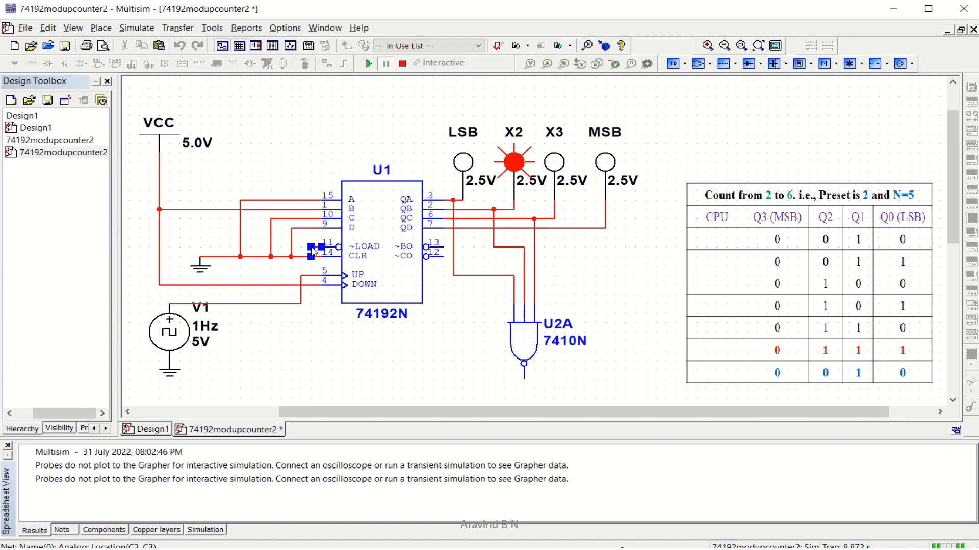
{"action": "left_click", "coordinate": [403, 66]}
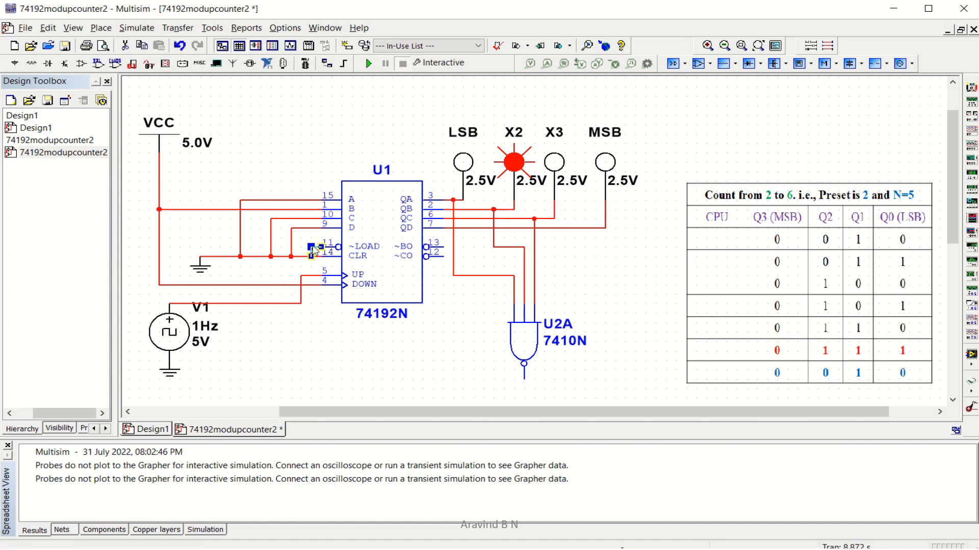
{"action": "key", "text": "ctrl+x"}
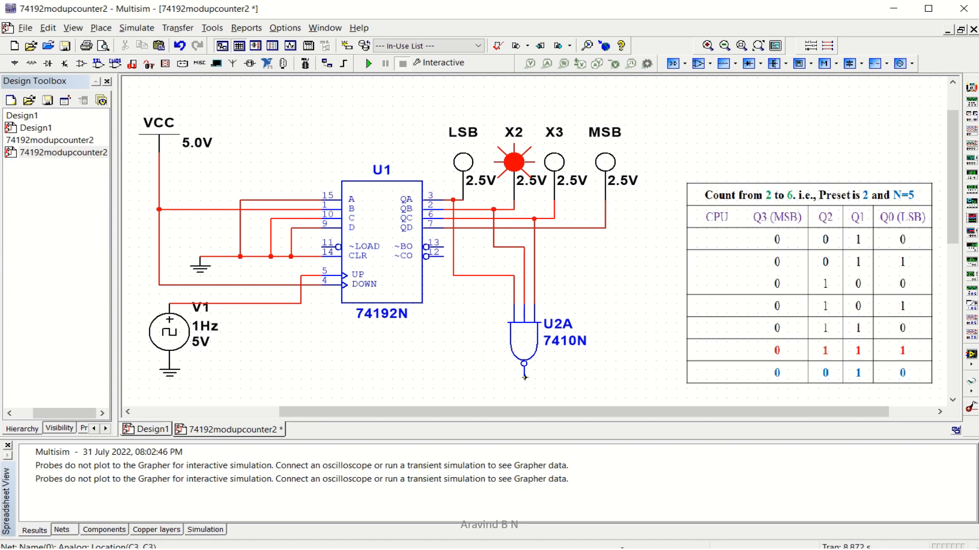
{"action": "left_click", "coordinate": [524, 378]}
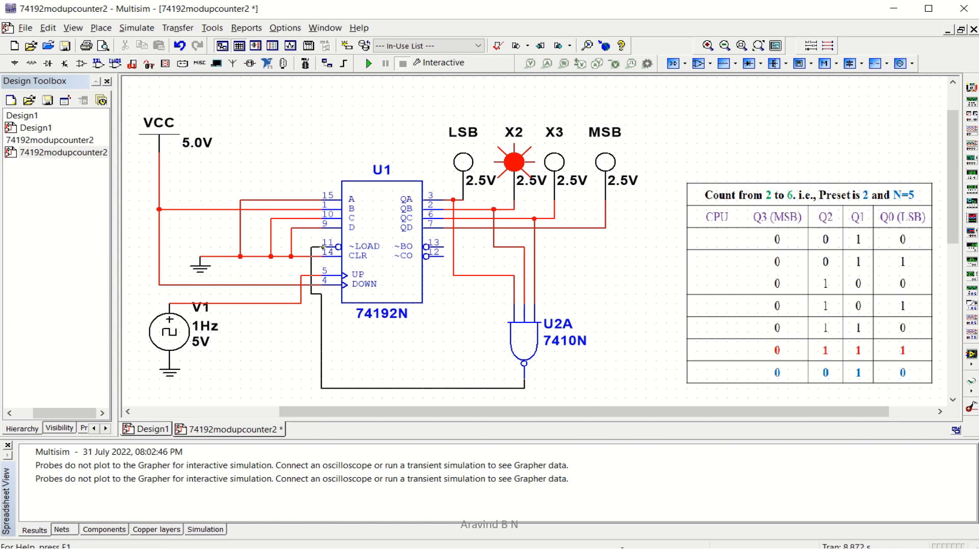
{"action": "left_click", "coordinate": [321, 247]}
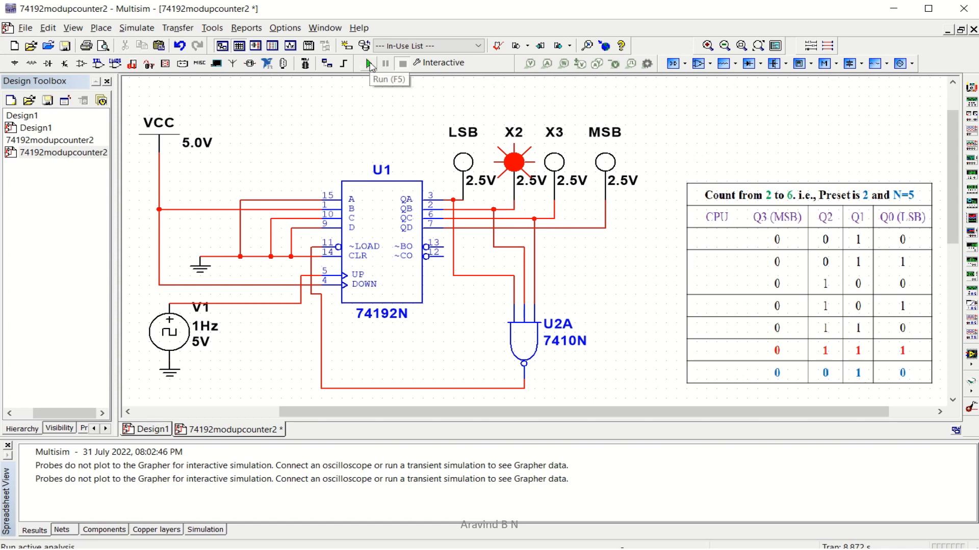
{"action": "left_click", "coordinate": [368, 63]}
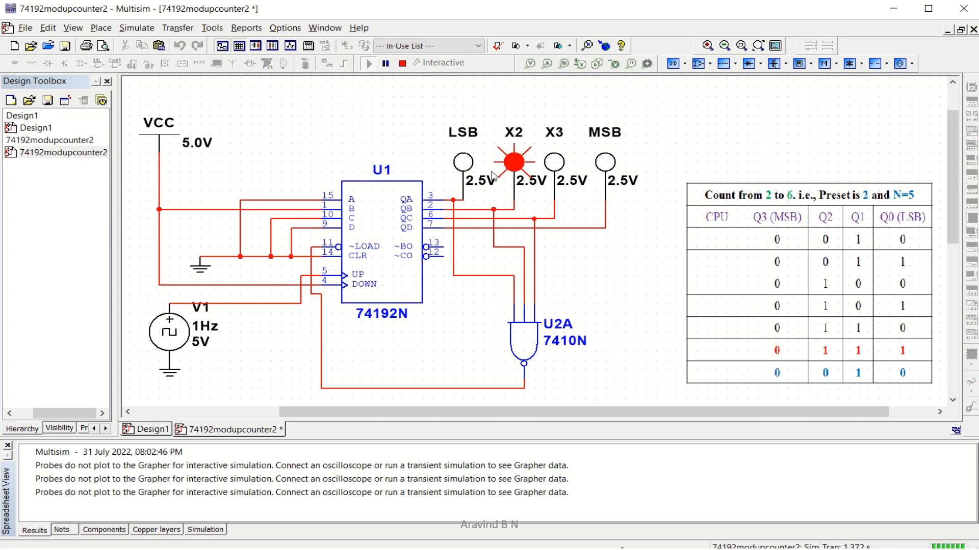